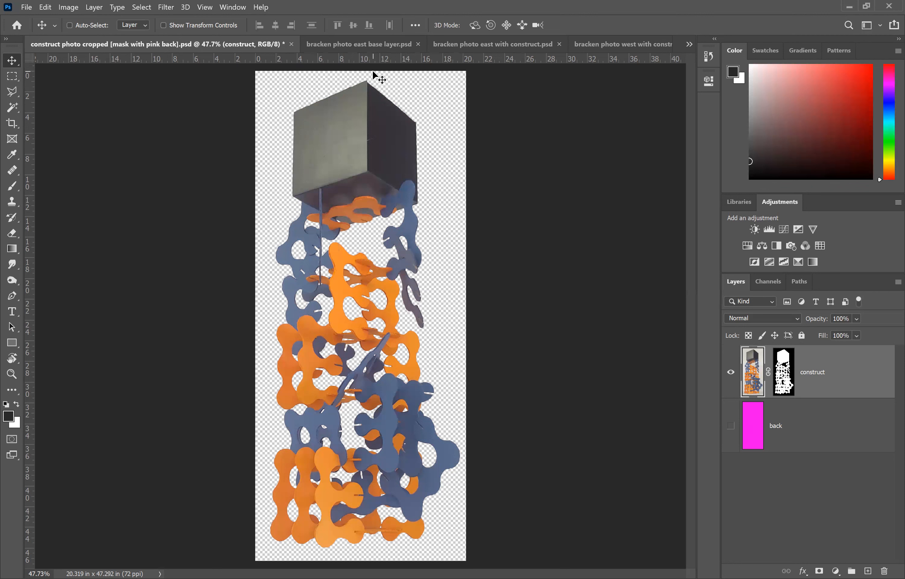
Step: Review the open base photo, composite and construct cutout documents, briefly showing and hiding the pink back layer
{"action": "left_click", "coordinate": [368, 45]}
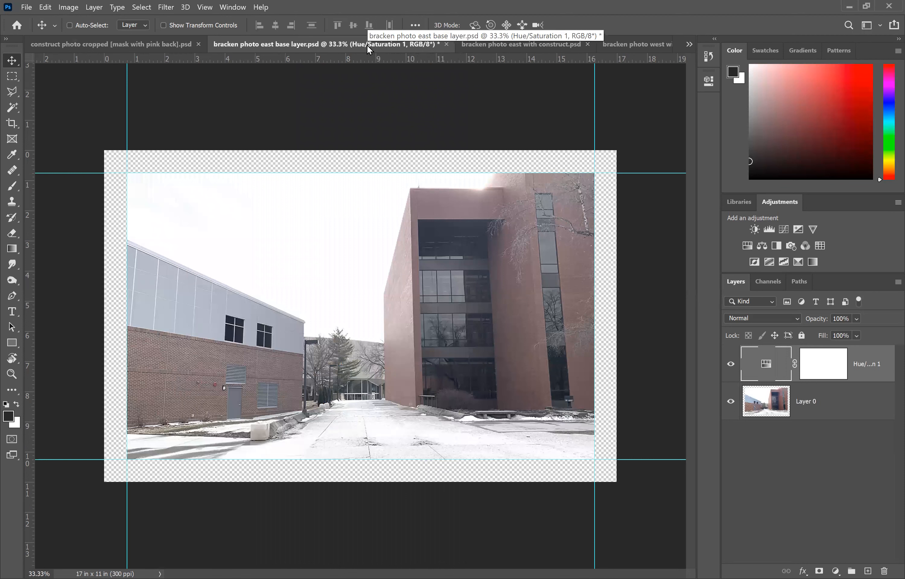
{"action": "left_click", "coordinate": [525, 43]}
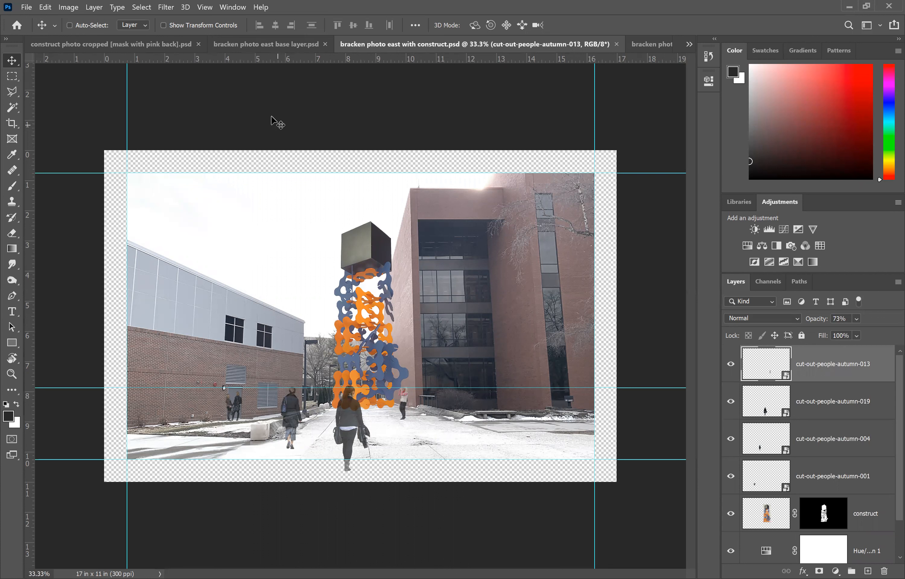
{"action": "left_click", "coordinate": [274, 51]}
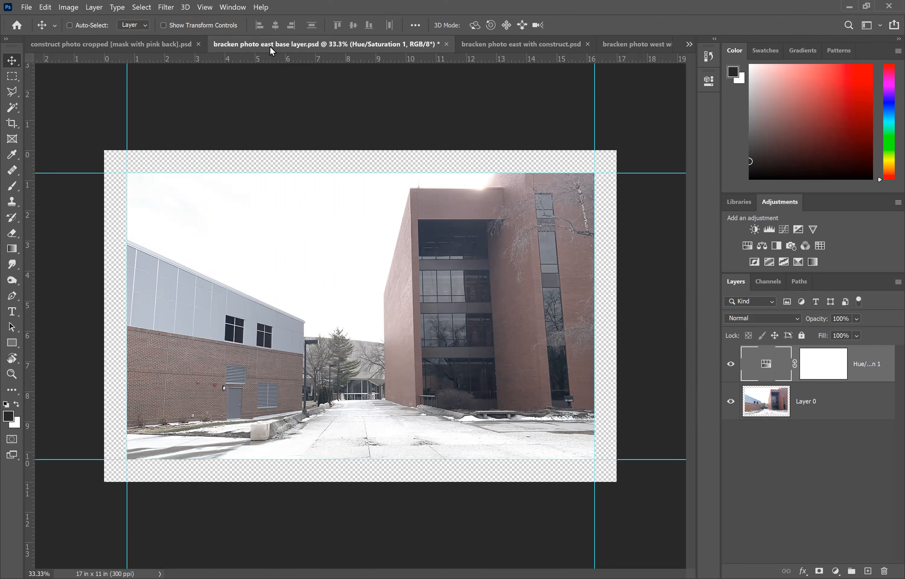
{"action": "left_click", "coordinate": [135, 41]}
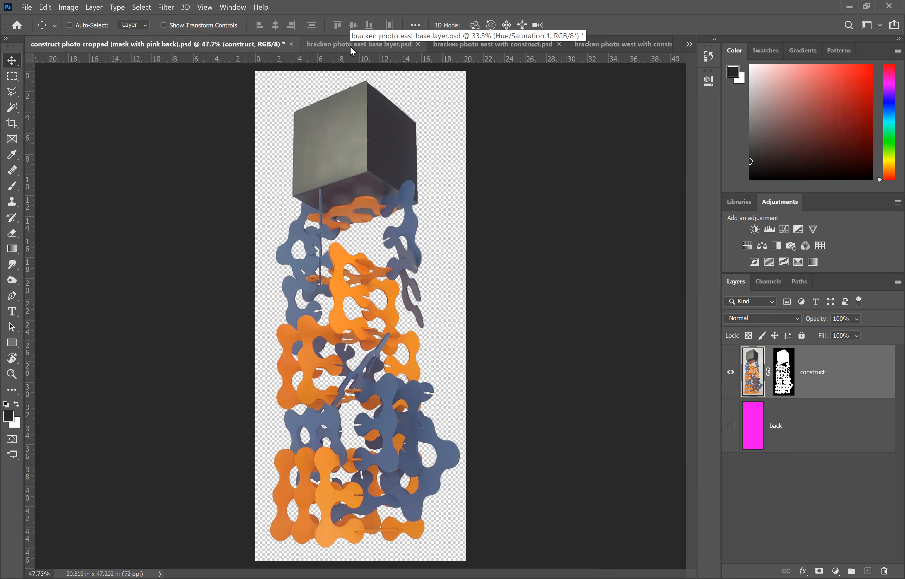
{"action": "left_click", "coordinate": [484, 42]}
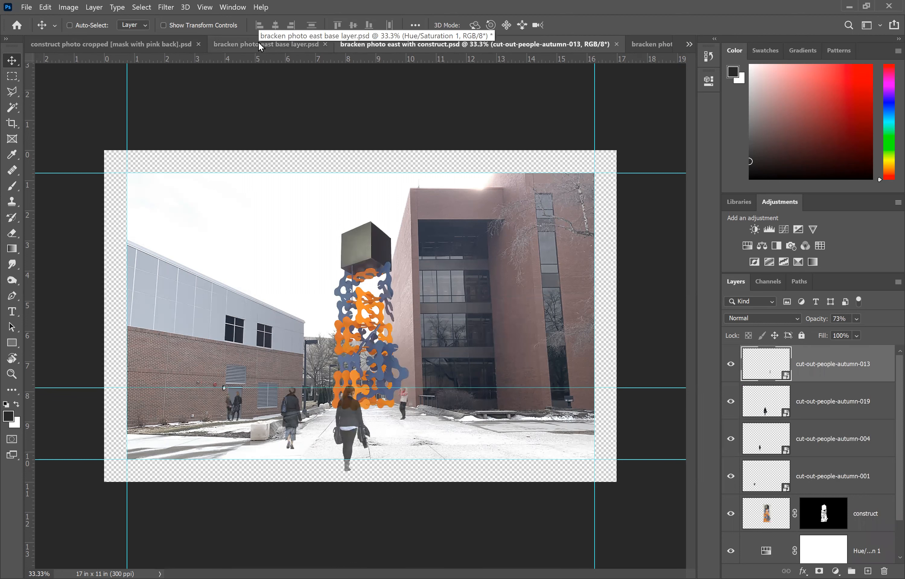
{"action": "left_click", "coordinate": [128, 44]}
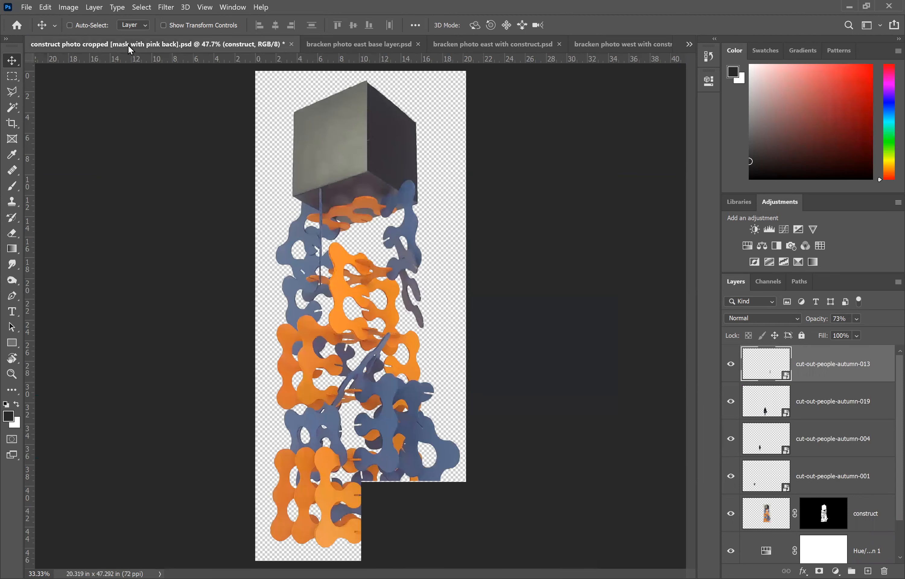
{"action": "left_click", "coordinate": [730, 426]}
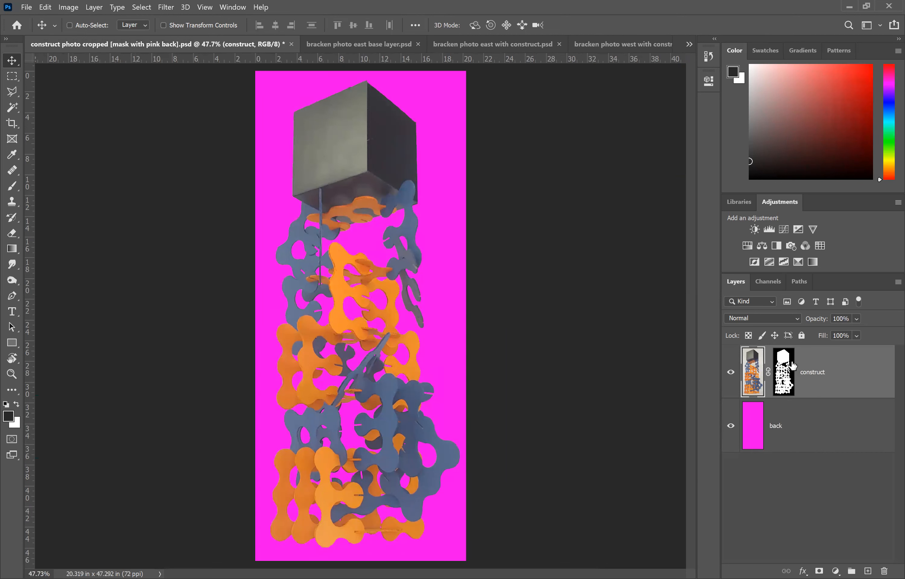
{"action": "left_click", "coordinate": [730, 427]}
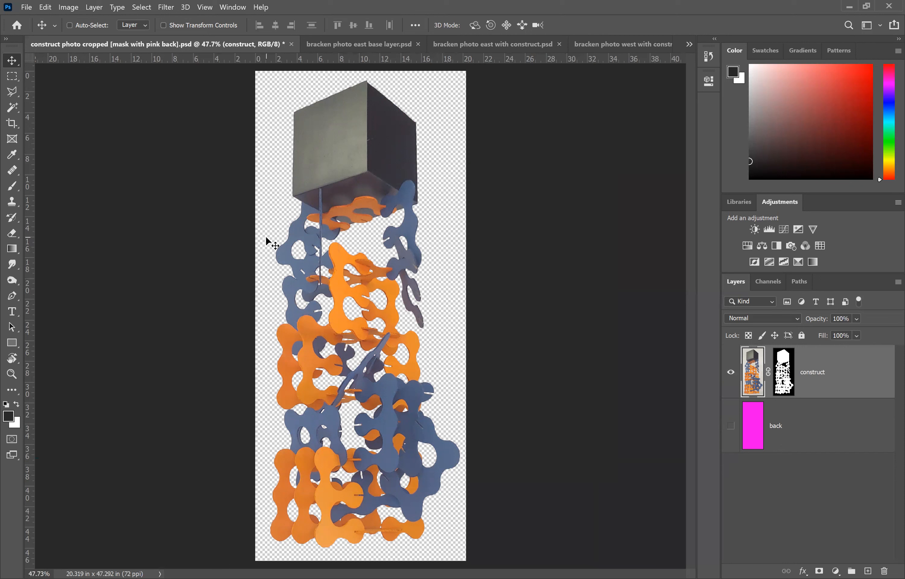
Step: Save the construct photo cropped document
{"action": "left_click", "coordinate": [27, 9]}
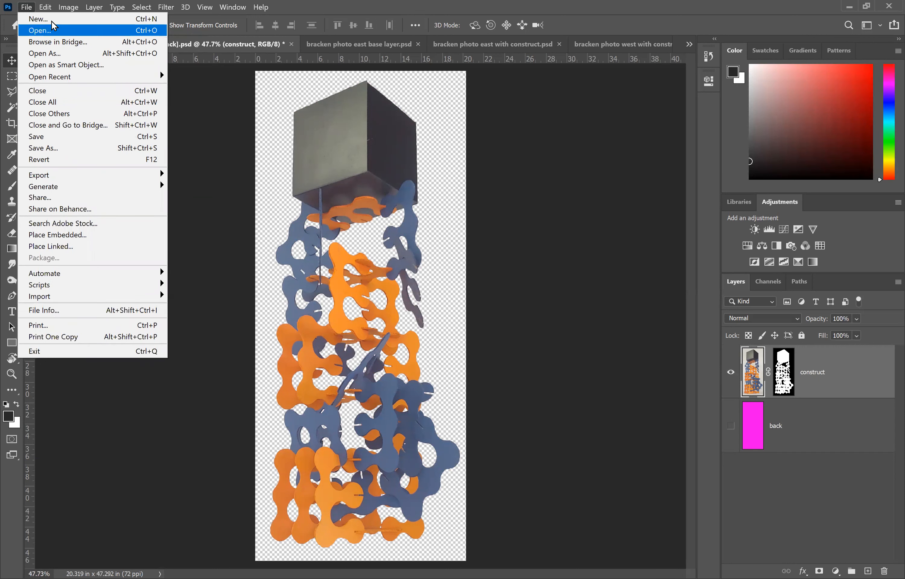
{"action": "left_click", "coordinate": [34, 11]}
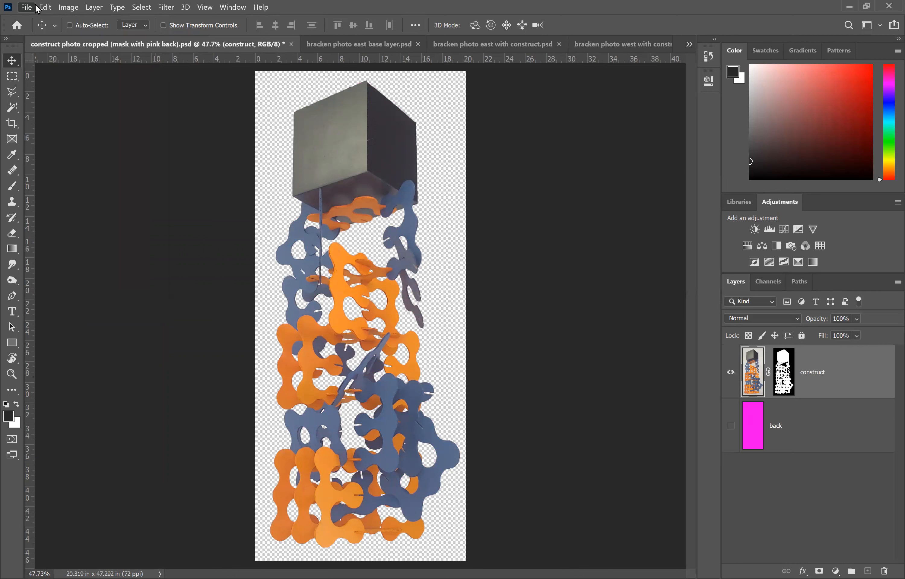
{"action": "left_click", "coordinate": [34, 11]}
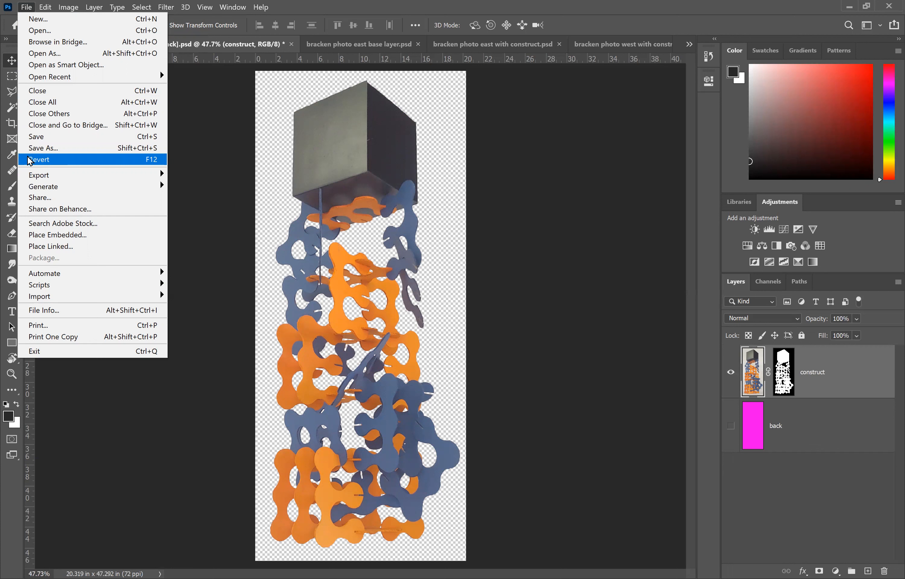
{"action": "left_click", "coordinate": [39, 143]}
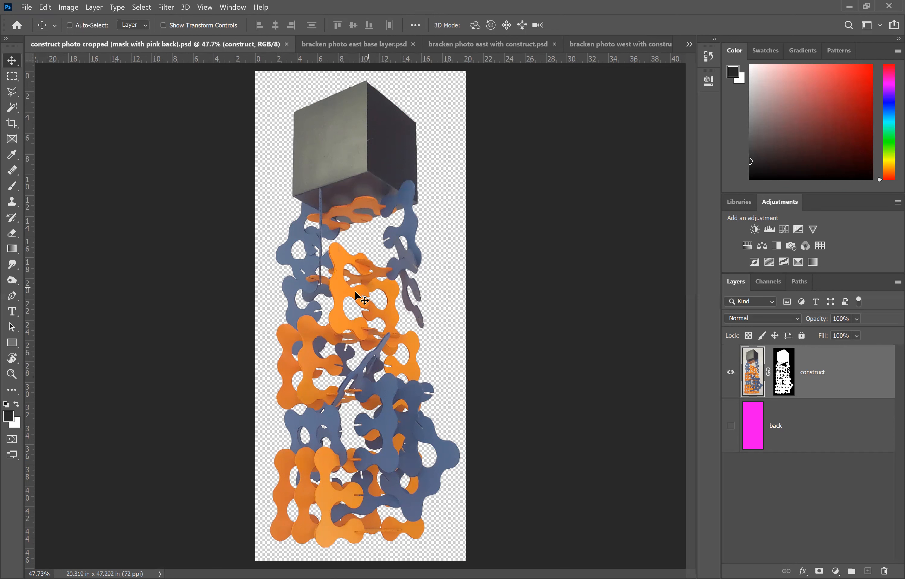
Step: Create a new Tabloid print document, 17 x 11 in landscape at 300 ppi, with a transparent background
{"action": "left_click", "coordinate": [352, 45]}
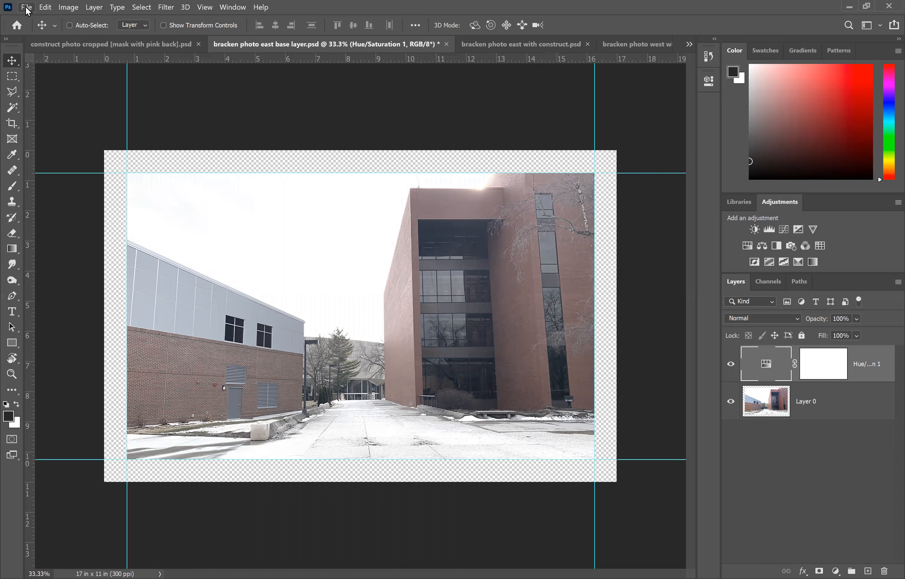
{"action": "left_click", "coordinate": [45, 7]}
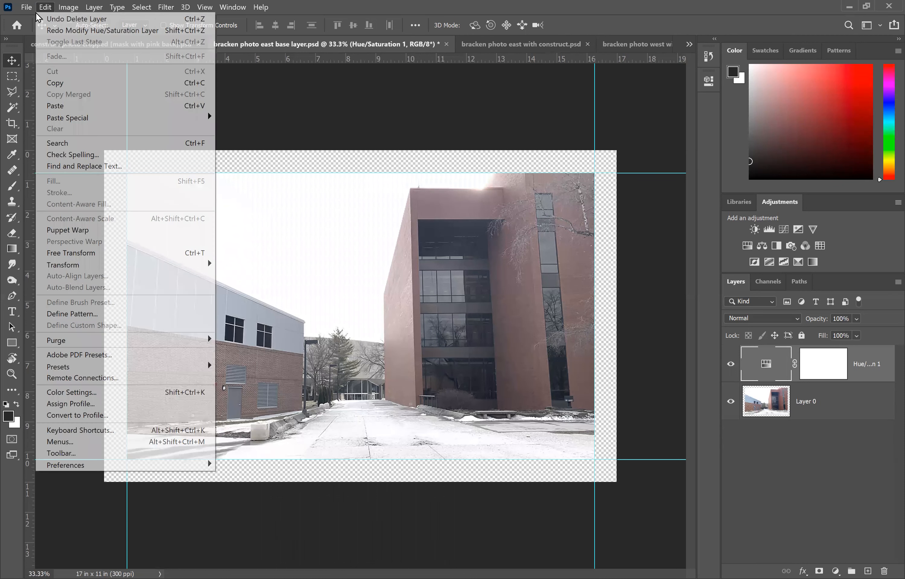
{"action": "left_click", "coordinate": [34, 22]}
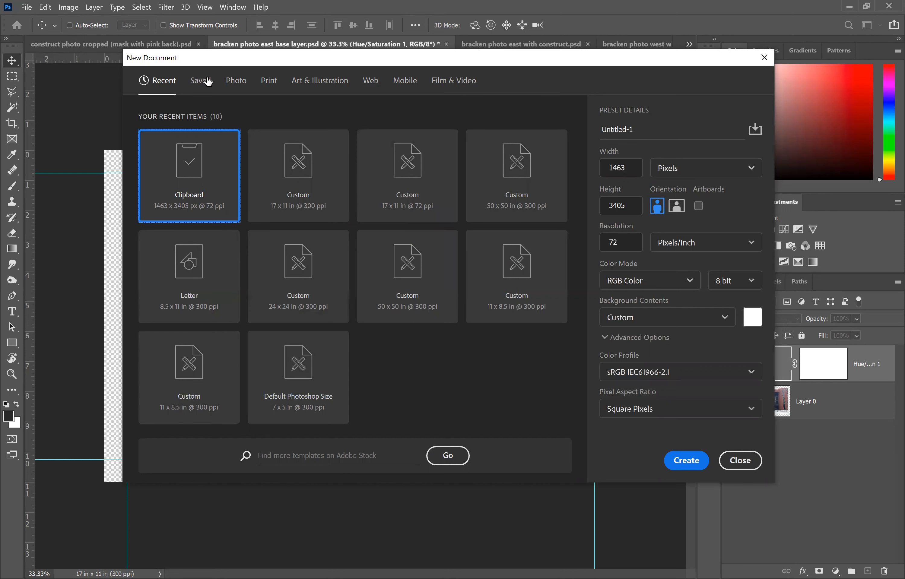
{"action": "left_click", "coordinate": [269, 85]}
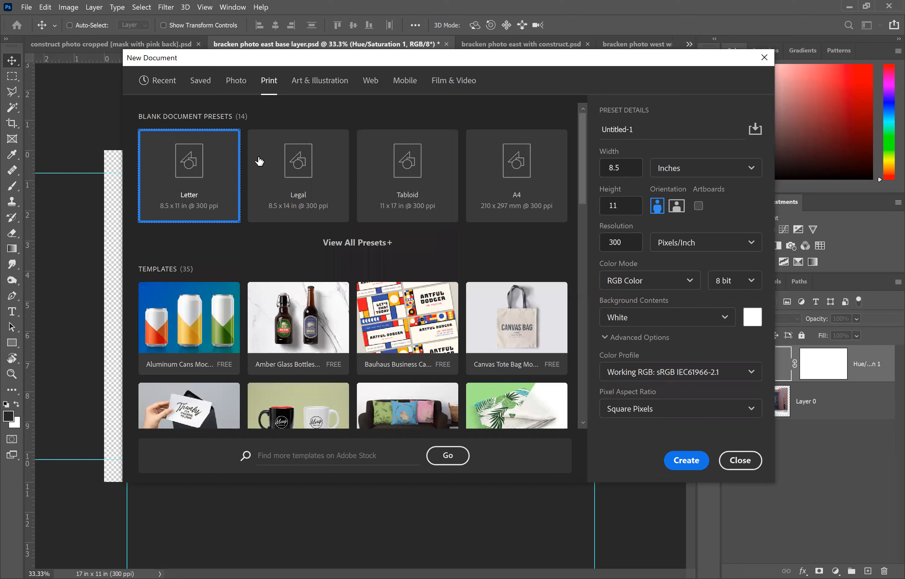
{"action": "left_click", "coordinate": [405, 169]}
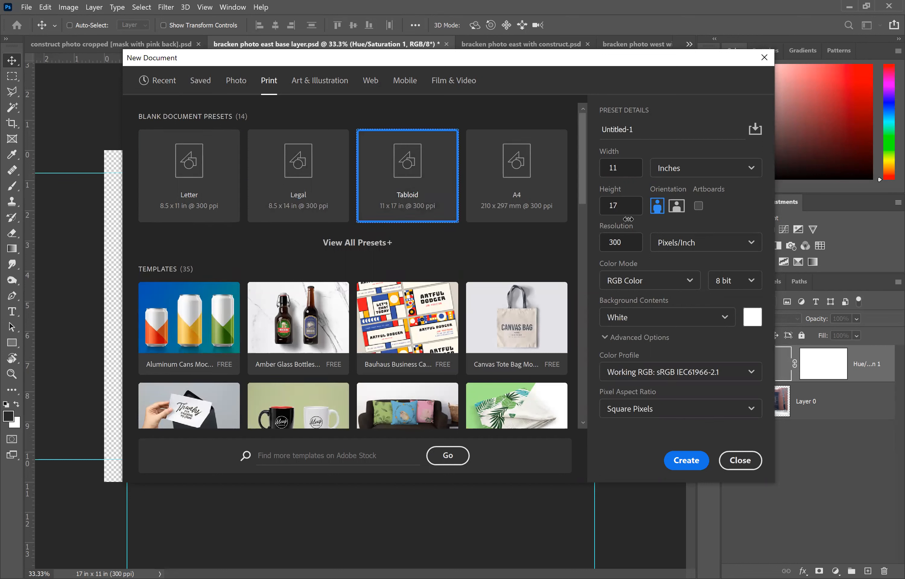
{"action": "left_click", "coordinate": [676, 206]}
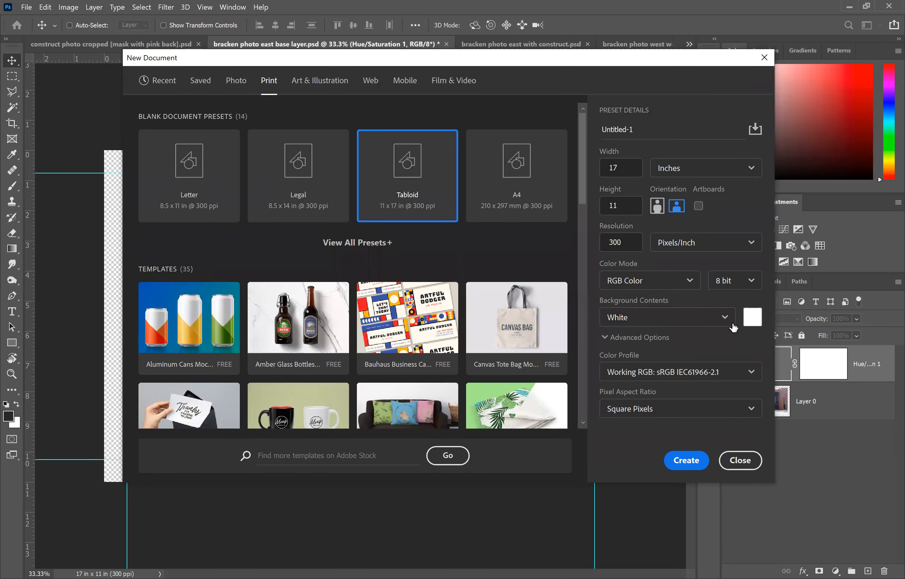
{"action": "left_click", "coordinate": [722, 320]}
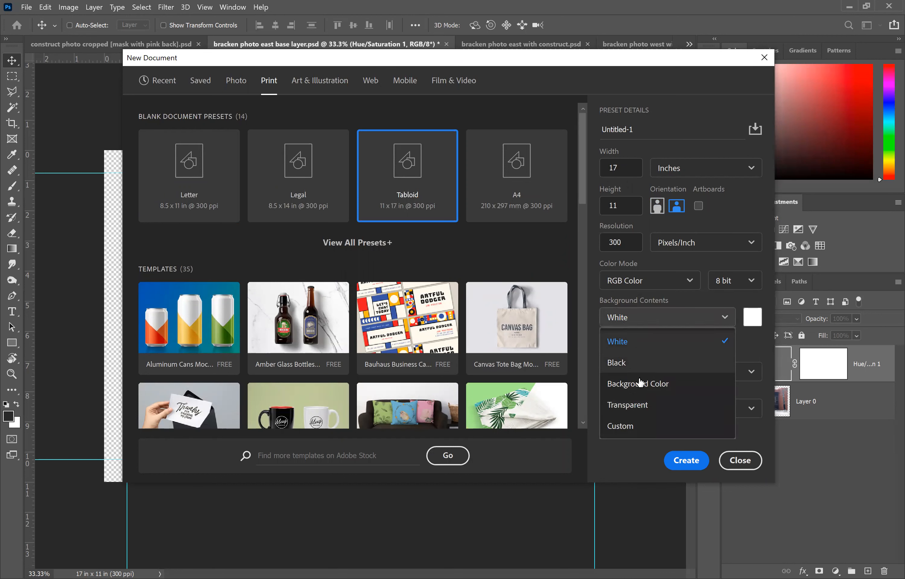
{"action": "left_click", "coordinate": [633, 407]}
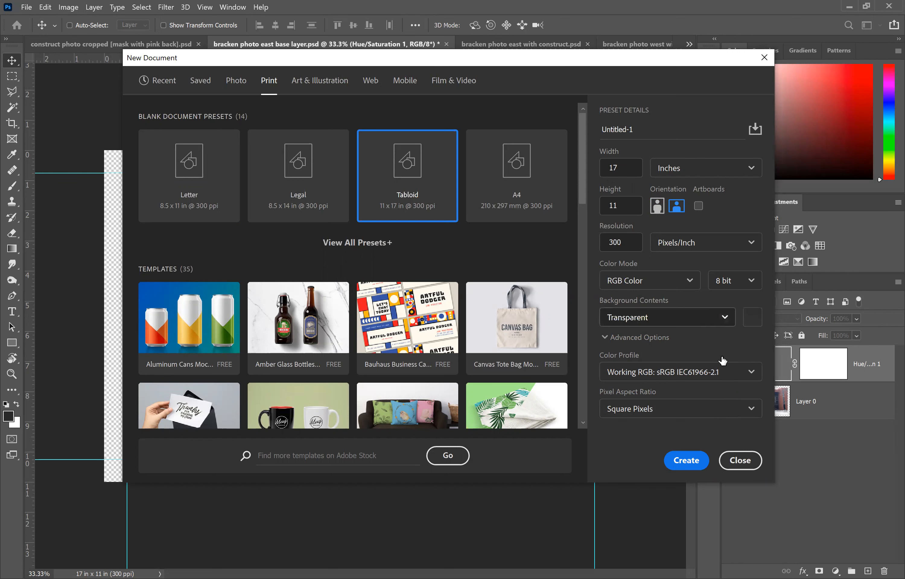
{"action": "left_click", "coordinate": [683, 464]}
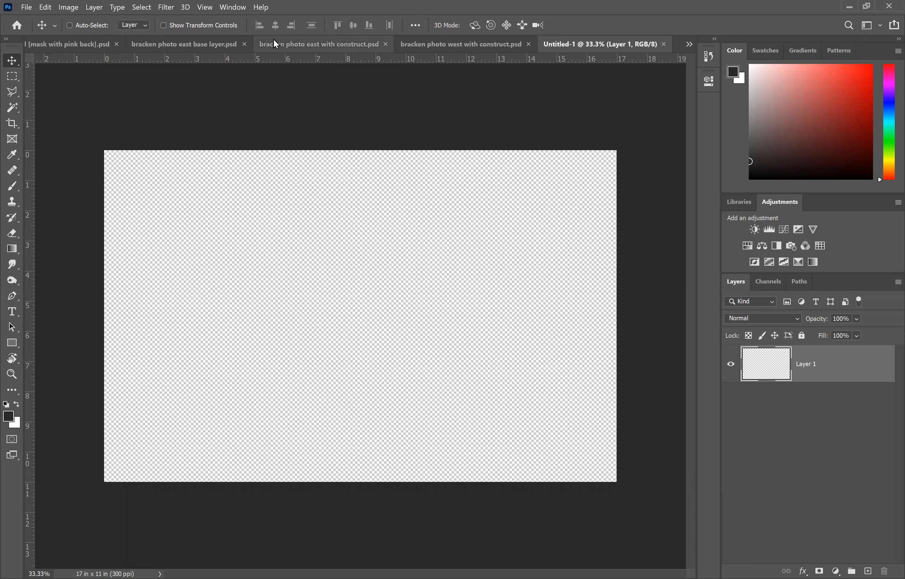
Step: Add a horizontal guide across the upper part of the new canvas, about 2 in down
{"action": "left_click", "coordinate": [206, 8]}
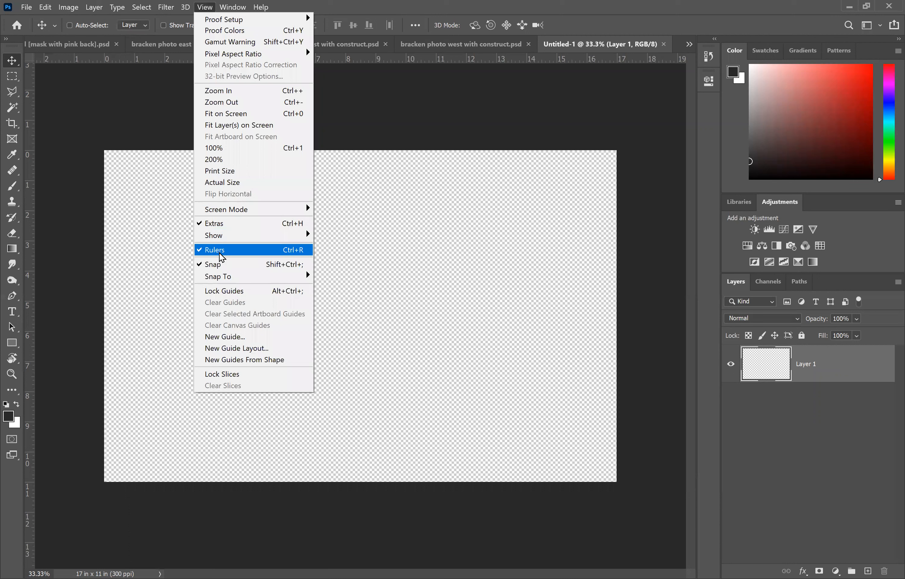
{"action": "left_click", "coordinate": [401, 119]}
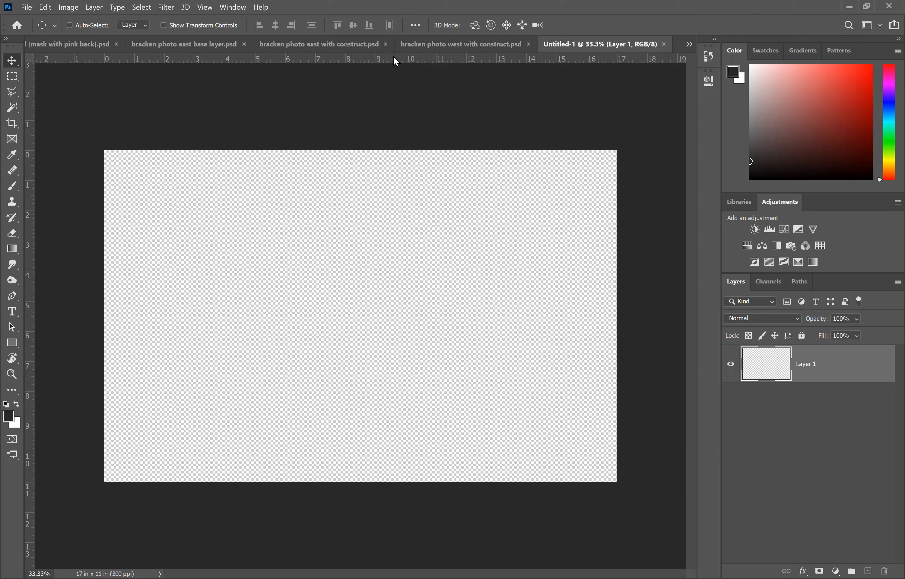
{"action": "left_click_drag", "start_coordinate": [395, 57], "coordinate": [415, 211]}
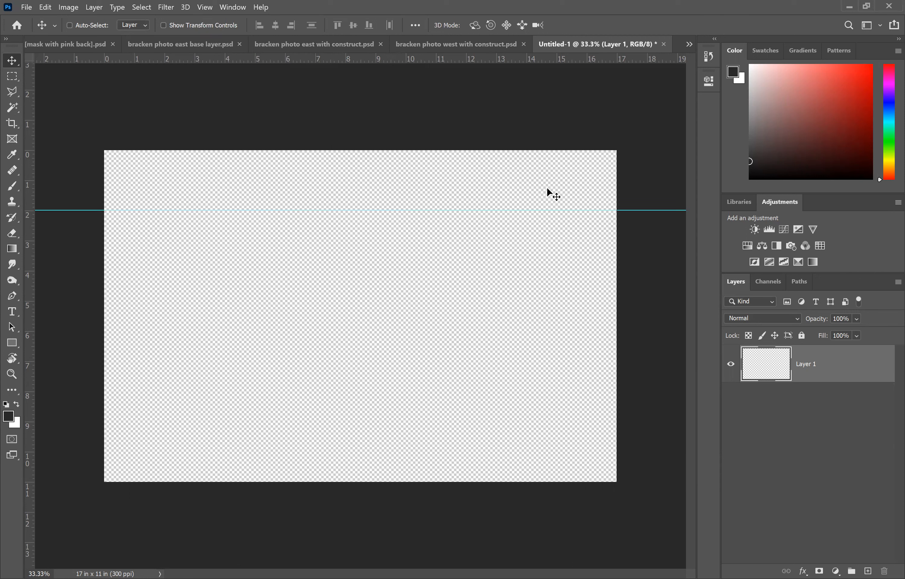
Step: Fill the layer with white
{"action": "left_click", "coordinate": [25, 11]}
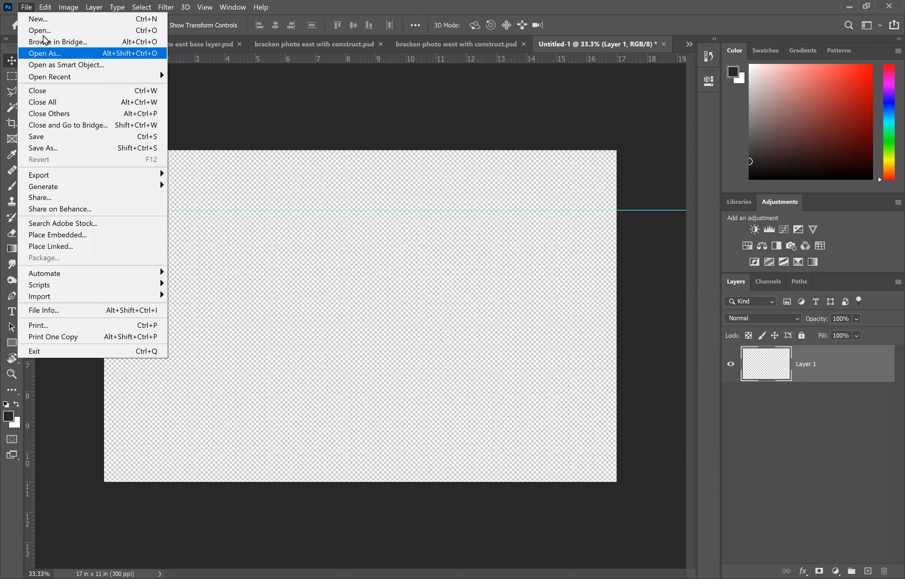
{"action": "mouse_move", "coordinate": [46, 7]}
{"action": "left_click", "coordinate": [61, 183]}
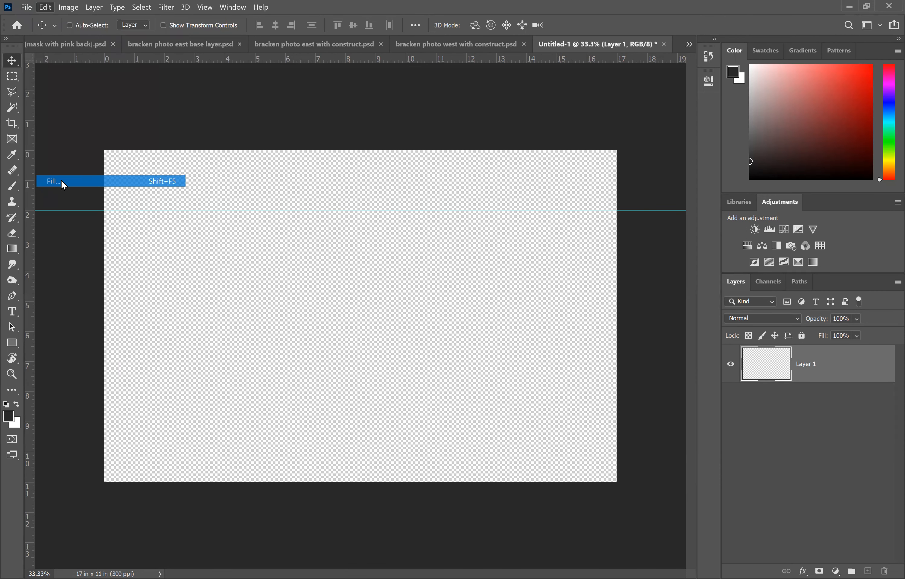
{"action": "left_click", "coordinate": [544, 130]}
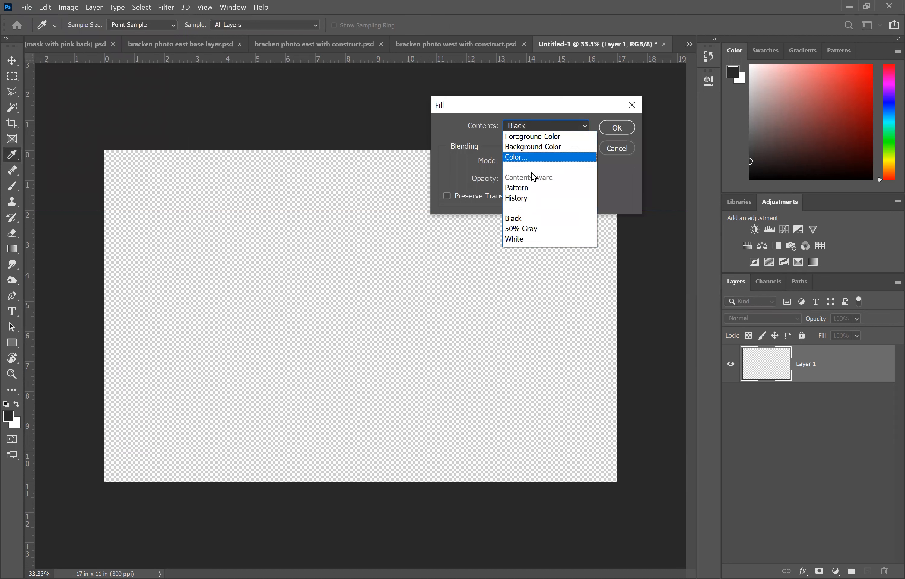
{"action": "left_click", "coordinate": [523, 243]}
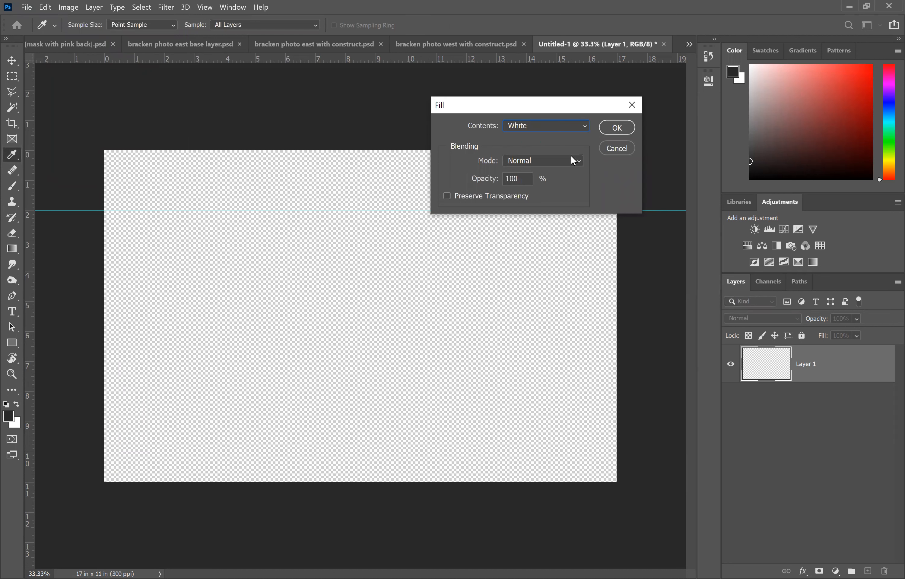
{"action": "left_click", "coordinate": [609, 129]}
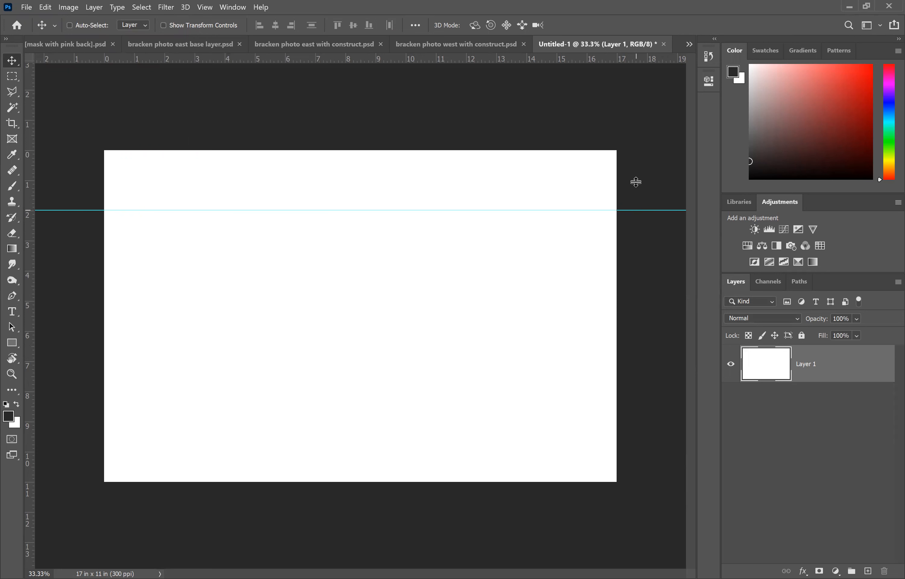
Step: Move the horizontal guide to 0.75 in and add a second horizontal guide at 10.25 in
{"action": "left_click_drag", "start_coordinate": [635, 182], "coordinate": [635, 182]}
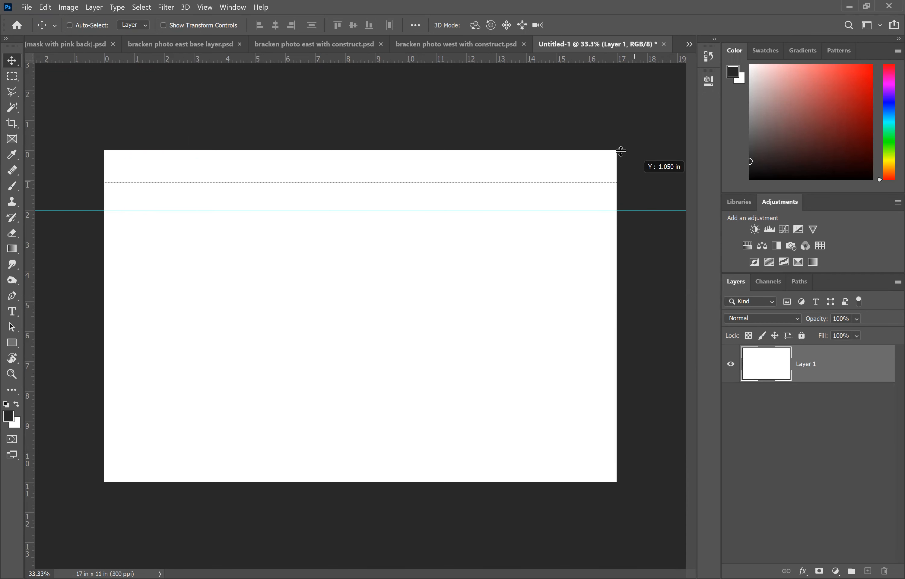
{"action": "left_click_drag", "start_coordinate": [621, 152], "coordinate": [620, 152]}
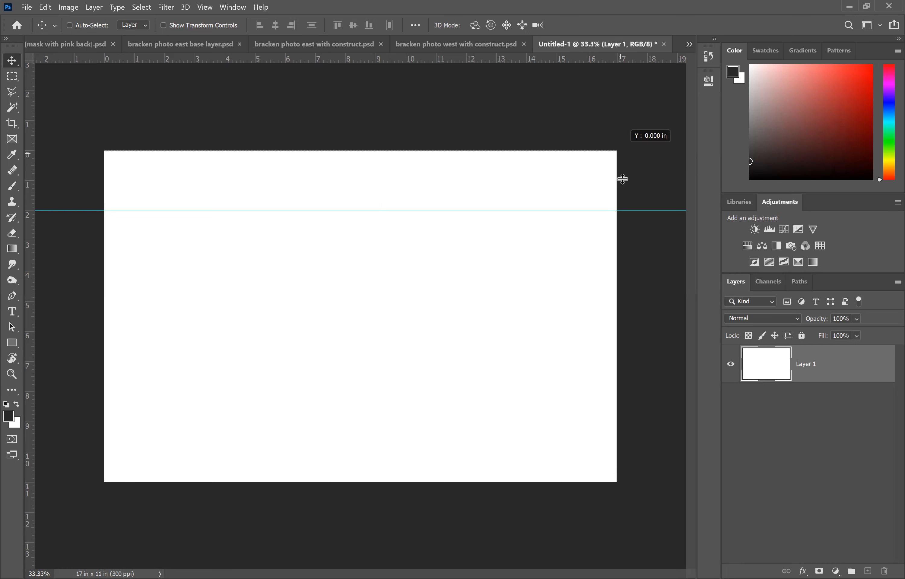
{"action": "left_click_drag", "start_coordinate": [622, 177], "coordinate": [625, 166]}
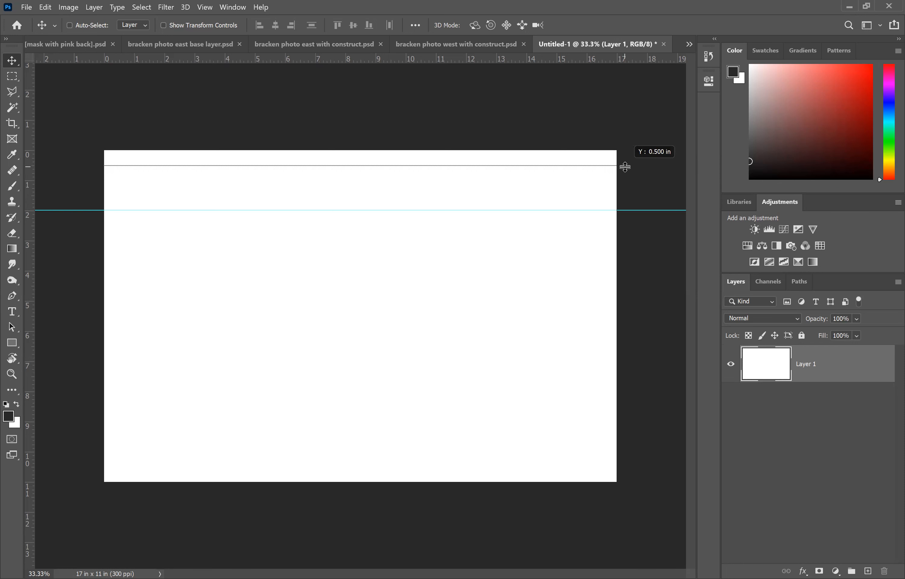
{"action": "left_click_drag", "start_coordinate": [624, 167], "coordinate": [628, 172]}
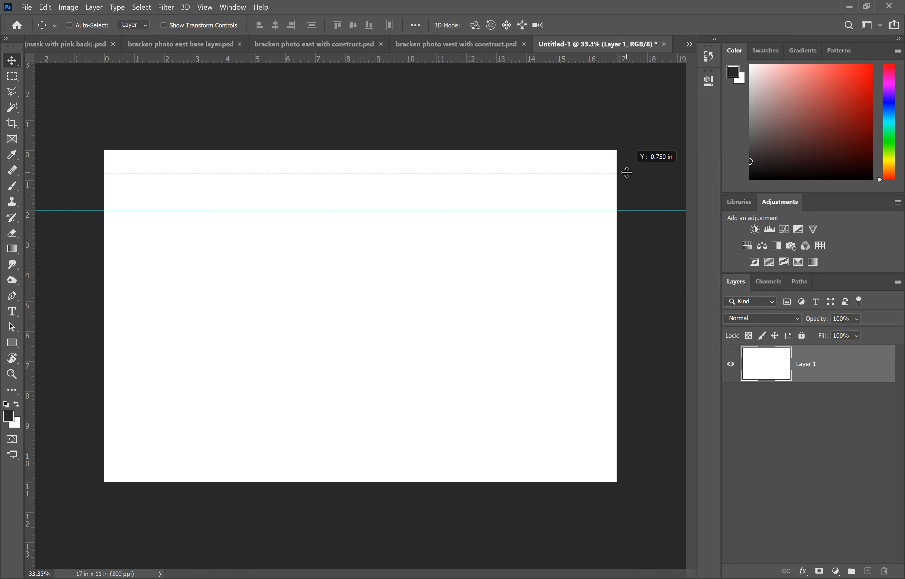
{"action": "left_click_drag", "start_coordinate": [627, 173], "coordinate": [627, 173]}
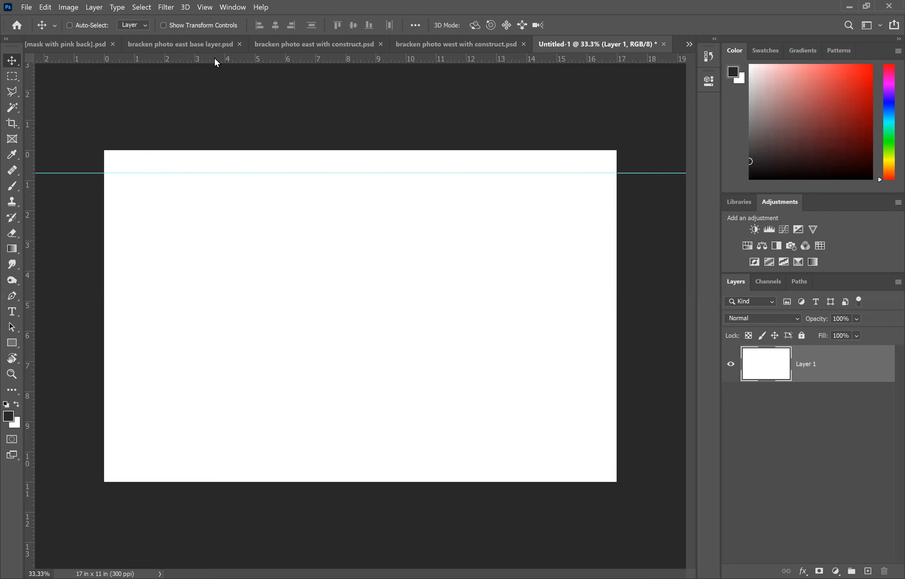
{"action": "left_click_drag", "start_coordinate": [216, 61], "coordinate": [220, 461]}
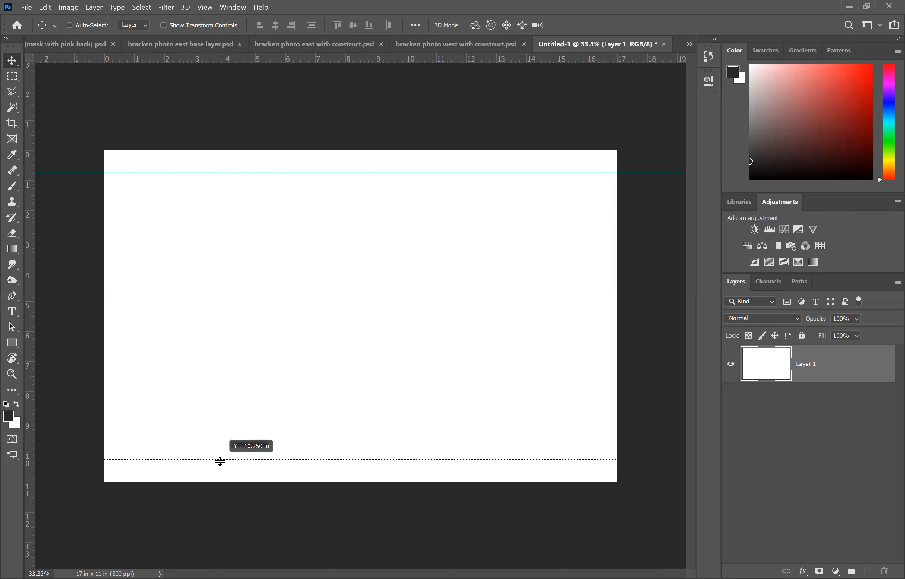
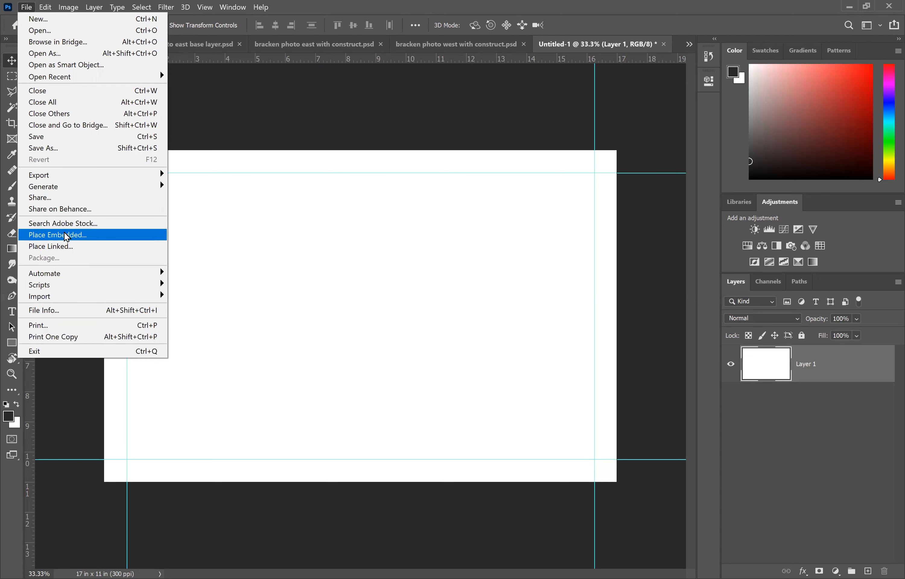
Step: Place the "bracken photo east" image as an embedded object into the layout document
{"action": "left_click", "coordinate": [67, 236]}
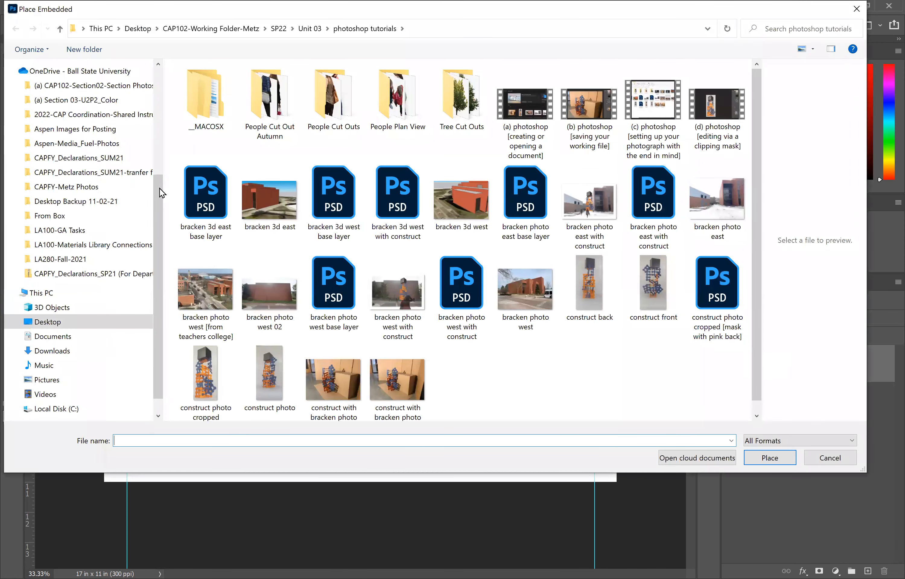
{"action": "left_click_drag", "start_coordinate": [166, 188], "coordinate": [69, 182]}
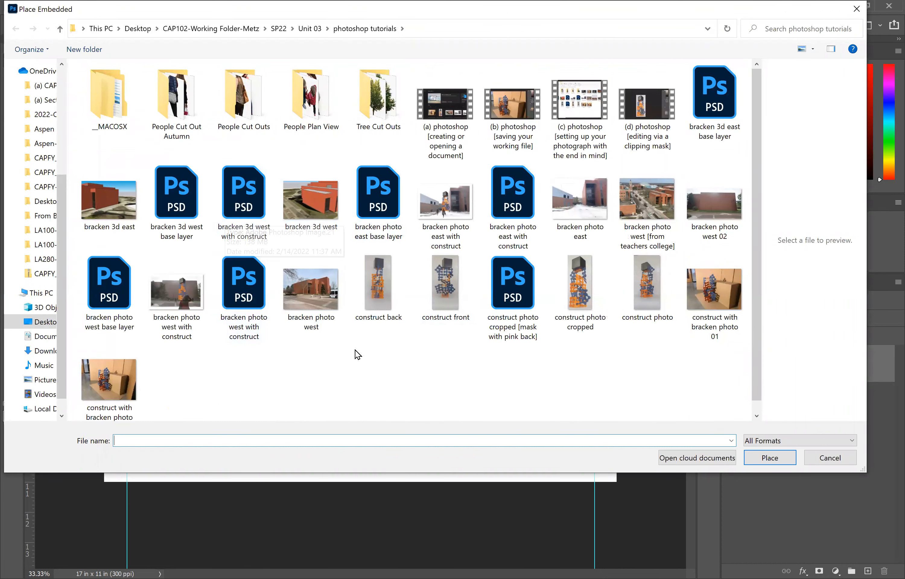
{"action": "double_click", "coordinate": [584, 205]}
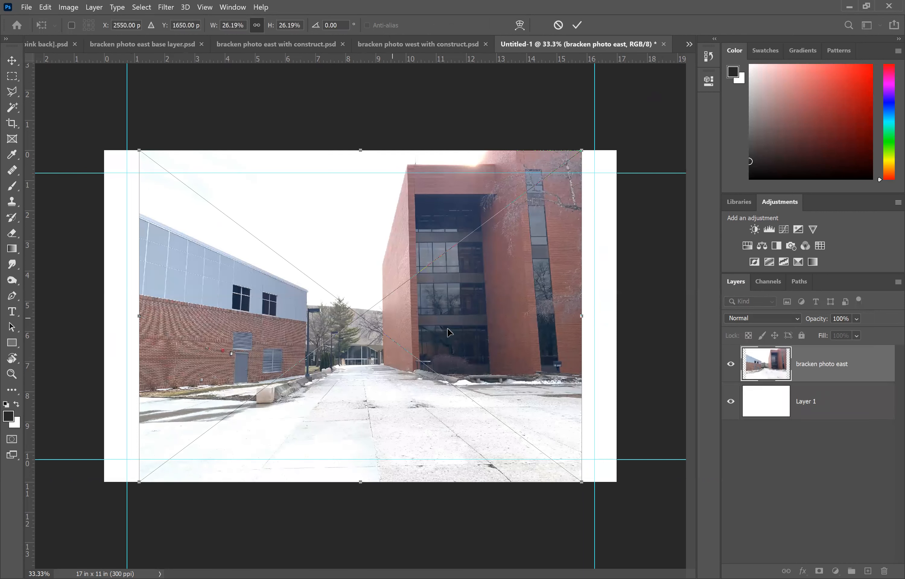
{"action": "key", "text": "Return"}
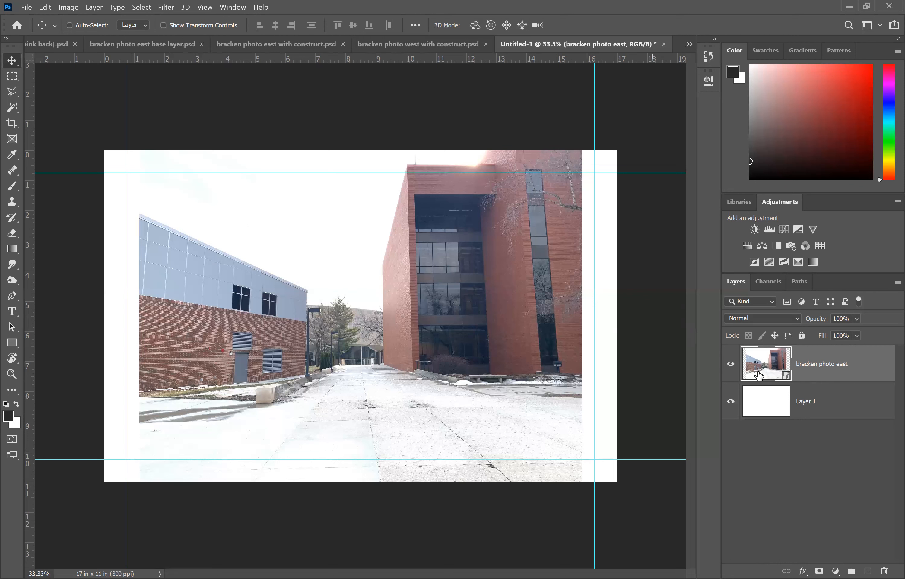
Step: Convert the placed smart object to layers and move the photo slightly lower on the page
{"action": "right_click", "coordinate": [805, 375]}
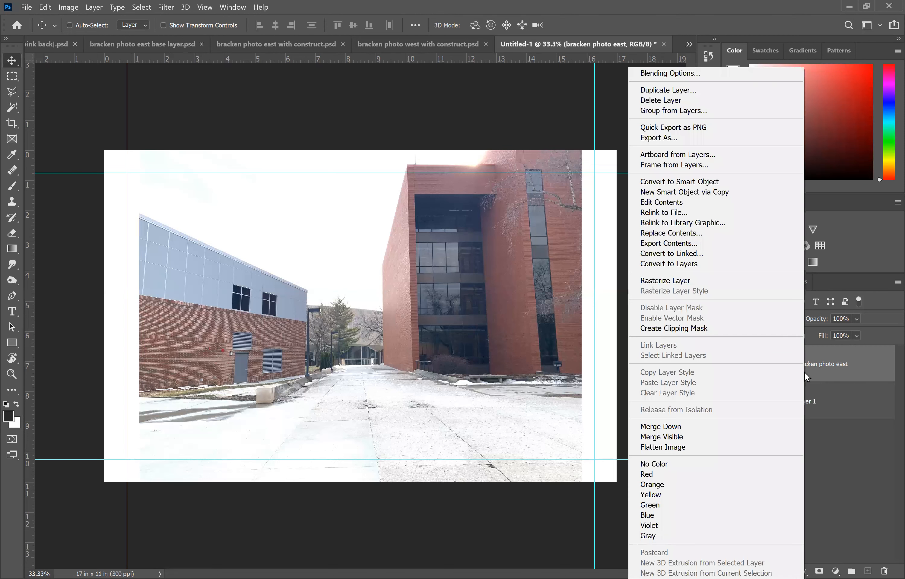
{"action": "left_click", "coordinate": [678, 266]}
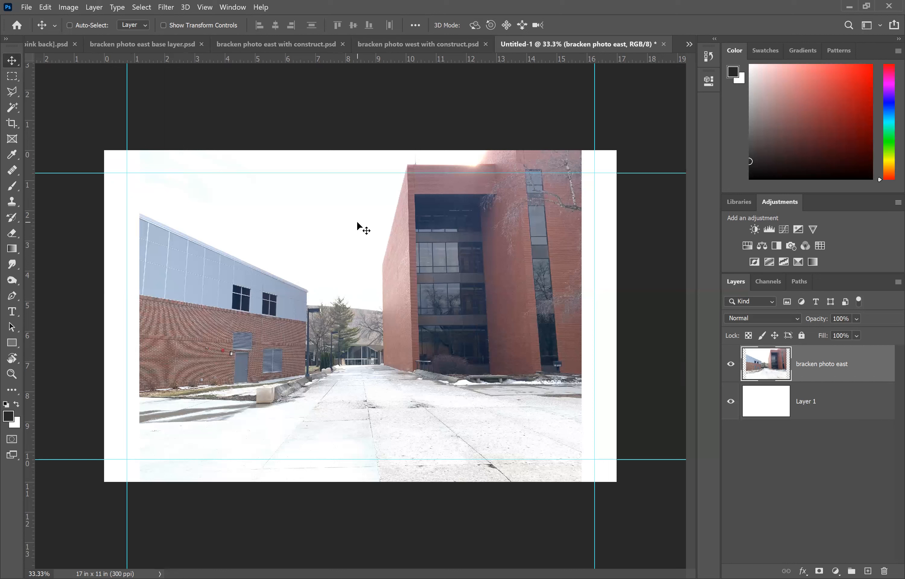
{"action": "left_click_drag", "start_coordinate": [357, 220], "coordinate": [355, 240]}
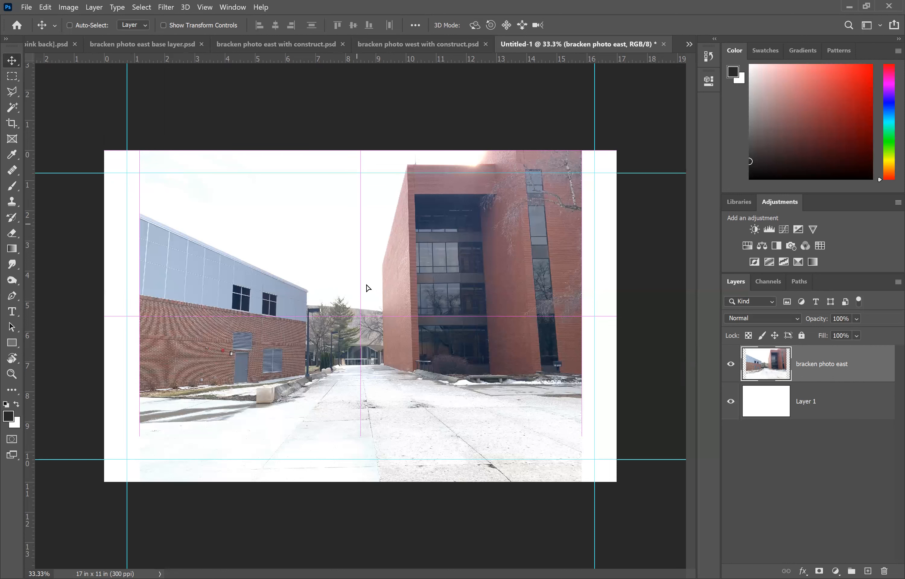
{"action": "left_click_drag", "start_coordinate": [366, 269], "coordinate": [367, 265]}
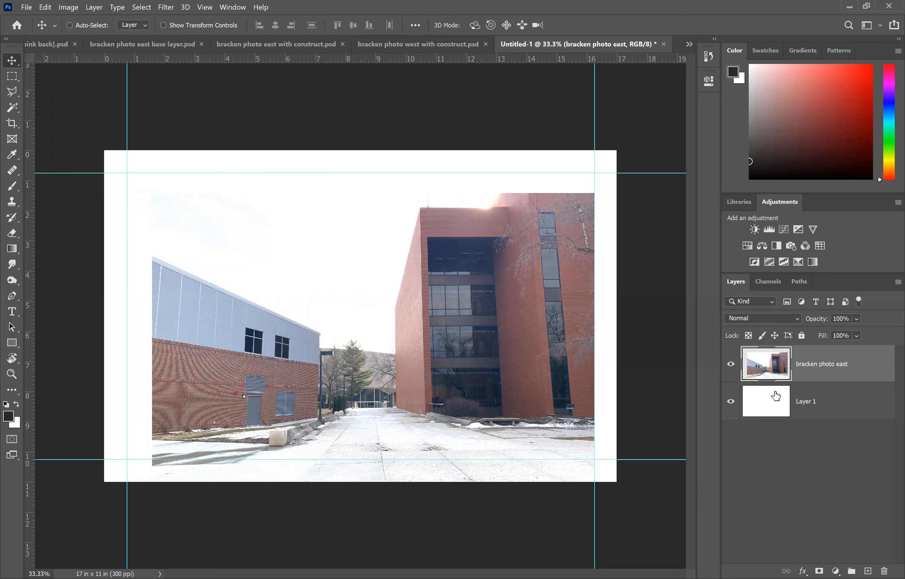
Step: Hide the white background layer and align the photo's top edge with the upper guide
{"action": "left_click", "coordinate": [730, 406]}
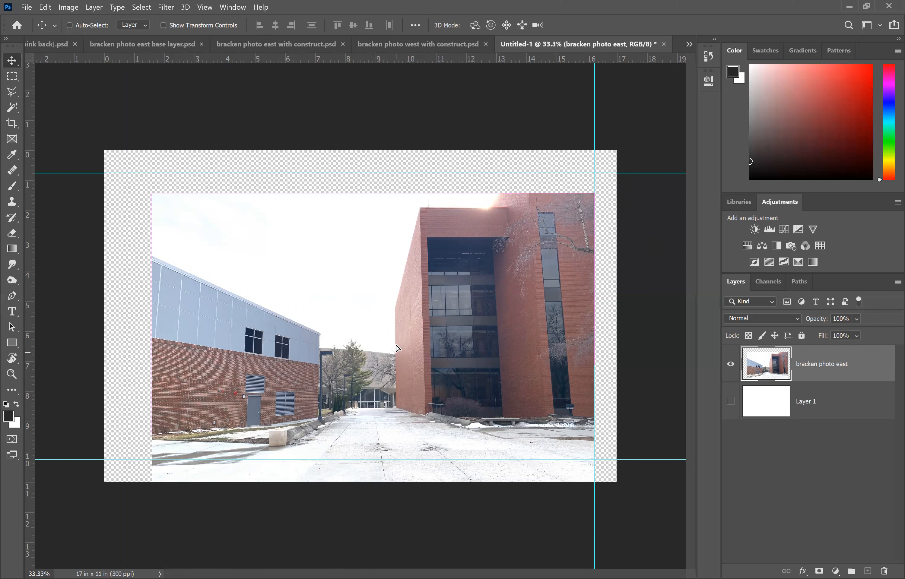
{"action": "left_click_drag", "start_coordinate": [399, 338], "coordinate": [399, 318]}
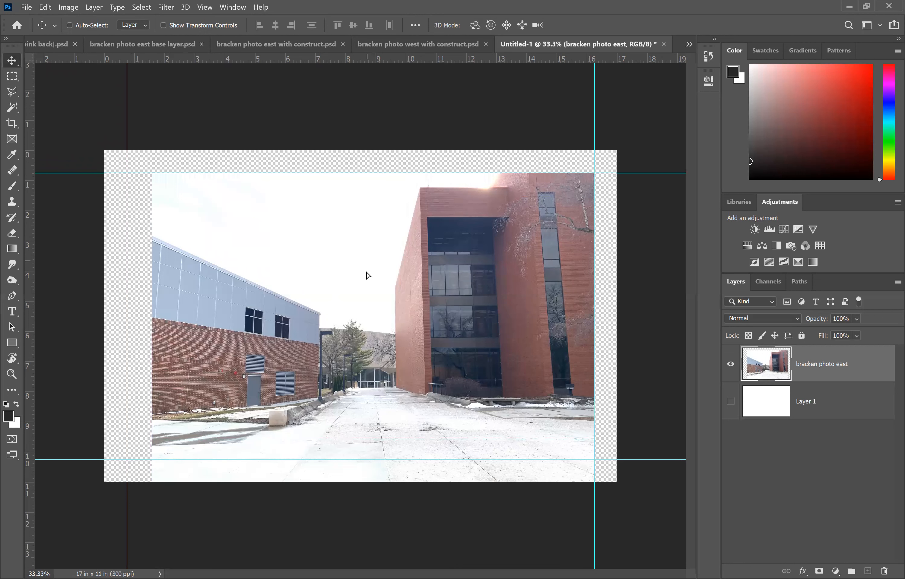
{"action": "left_click_drag", "start_coordinate": [371, 267], "coordinate": [373, 267]}
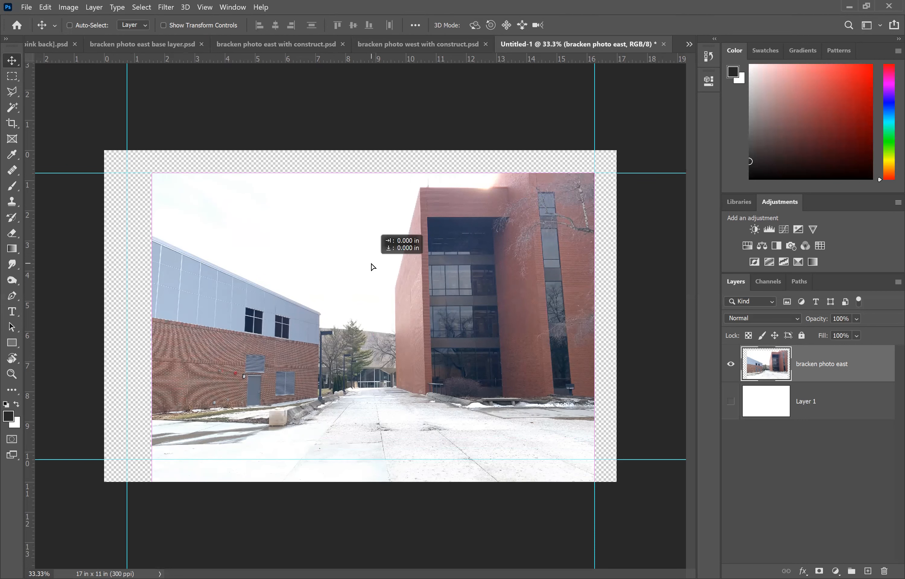
{"action": "mouse_move", "coordinate": [371, 263]}
{"action": "left_mouse_down"}
{"action": "mouse_move", "coordinate": [356, 272]}
{"action": "mouse_move", "coordinate": [375, 266]}
{"action": "left_mouse_up"}
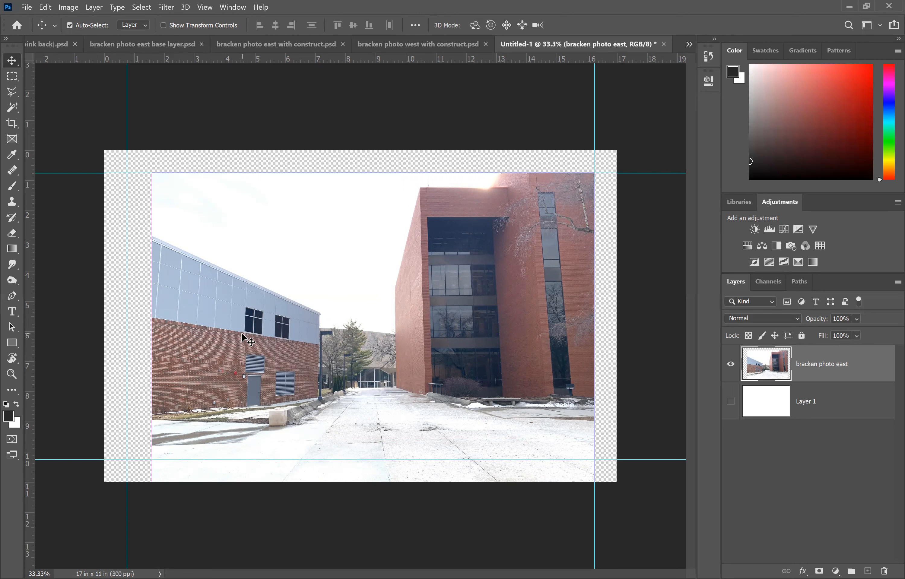
Step: Scale the photo proportionally to about 105.6%, roughly 15.5 in wide, so it covers the guide margins
{"action": "key", "text": "ctrl+minus"}
{"action": "key", "text": "ctrl+minus"}
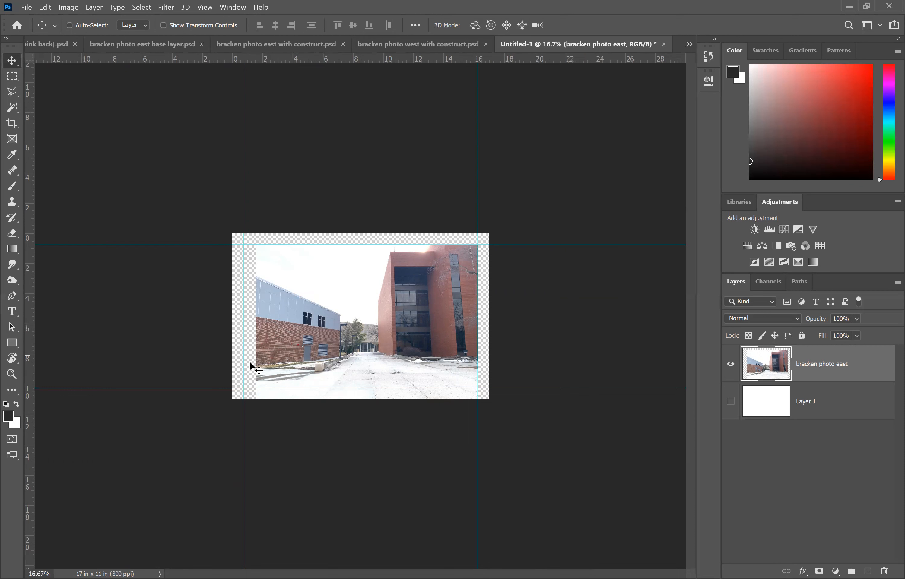
{"action": "left_click", "coordinate": [46, 7]}
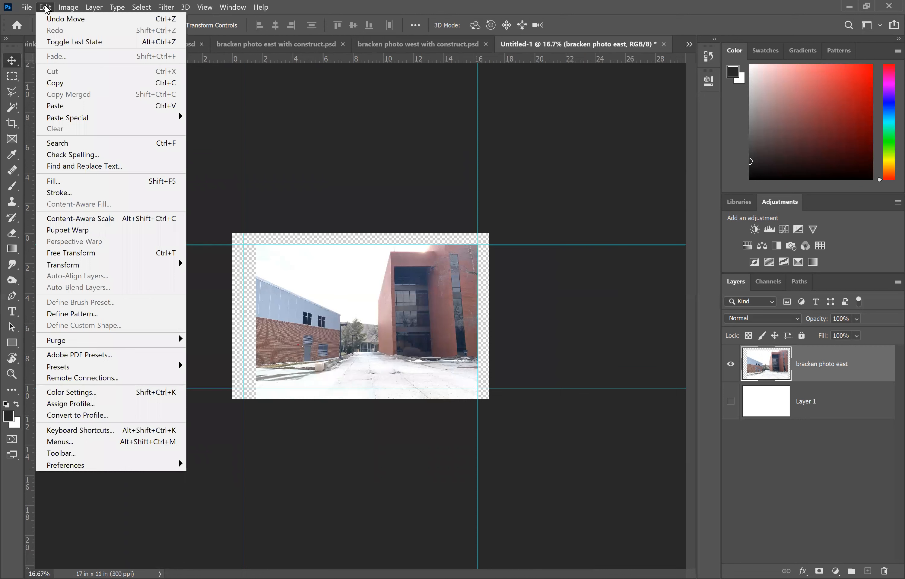
{"action": "mouse_move", "coordinate": [70, 268]}
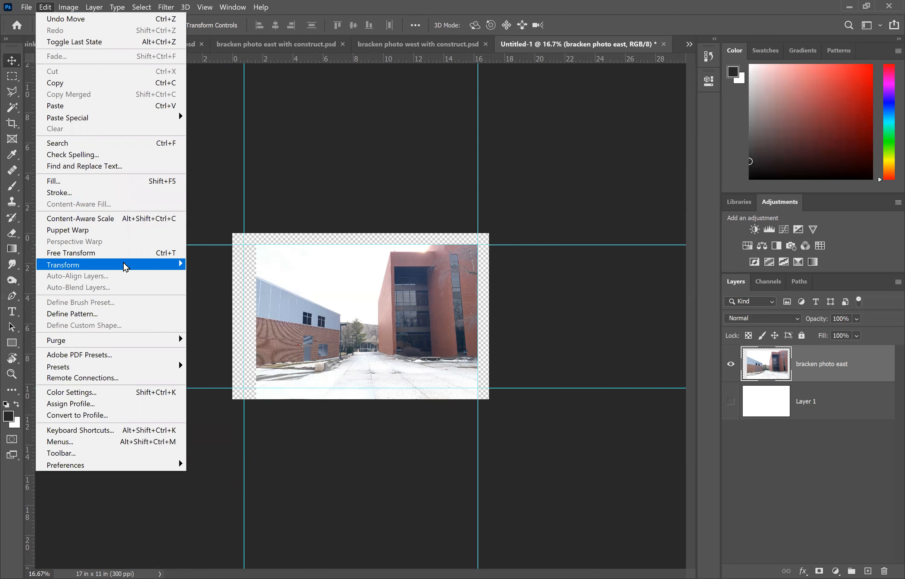
{"action": "mouse_move", "coordinate": [128, 265]}
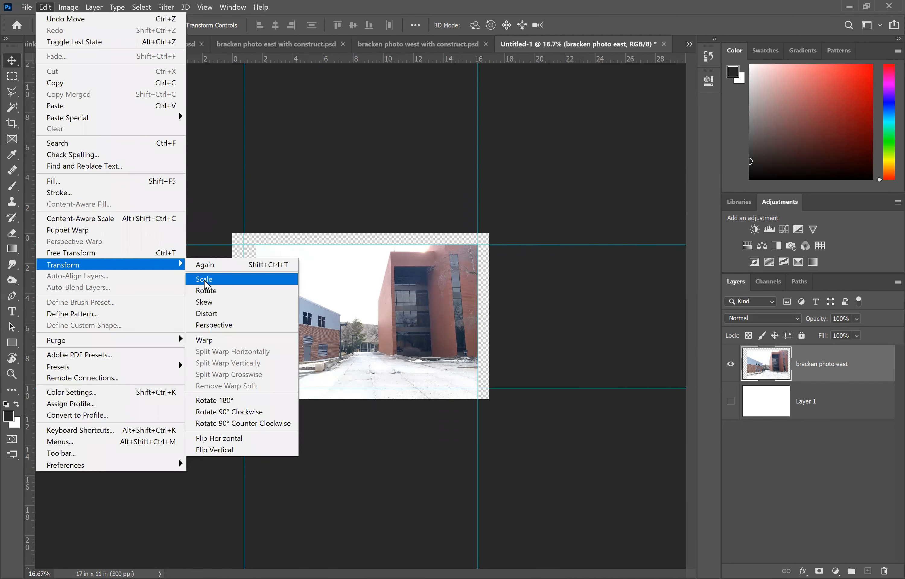
{"action": "left_click", "coordinate": [206, 281]}
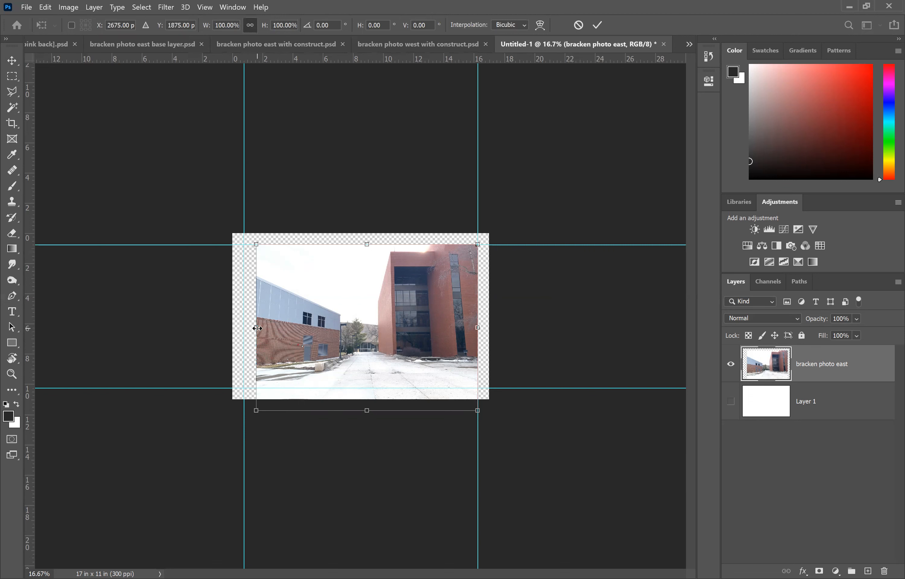
{"action": "mouse_move", "coordinate": [257, 326]}
{"action": "left_mouse_down"}
{"action": "mouse_move", "coordinate": [238, 329]}
{"action": "mouse_move", "coordinate": [253, 331]}
{"action": "left_mouse_up"}
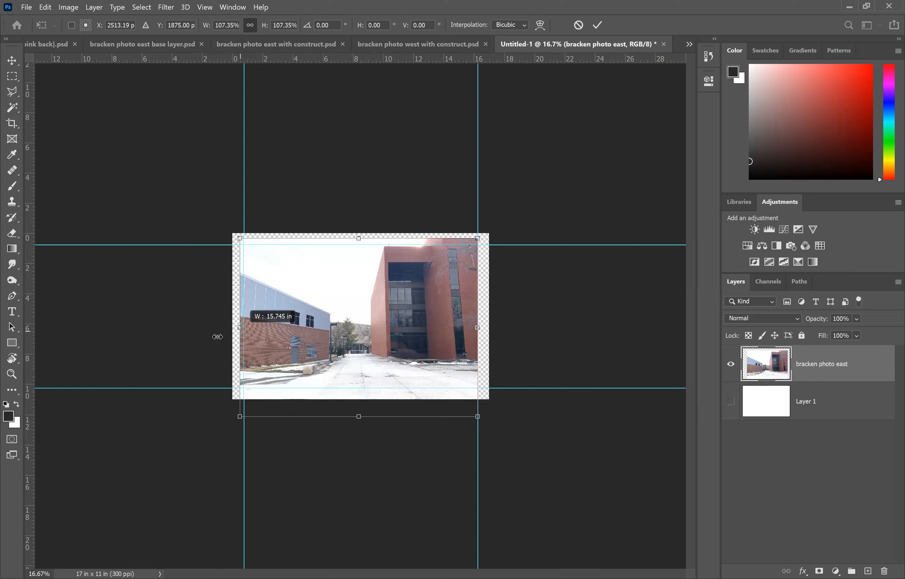
{"action": "left_click_drag", "start_coordinate": [266, 333], "coordinate": [257, 358]}
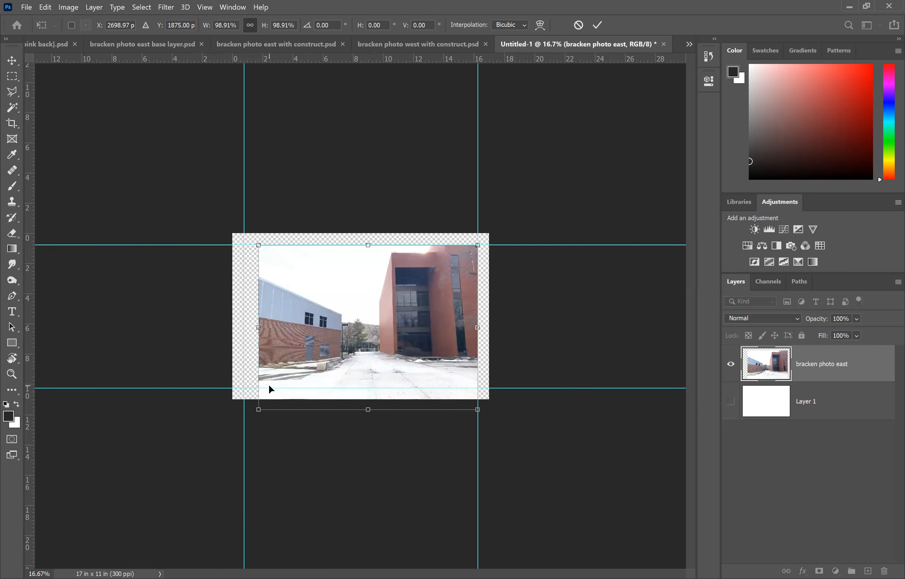
{"action": "key", "text": "ctrl+z"}
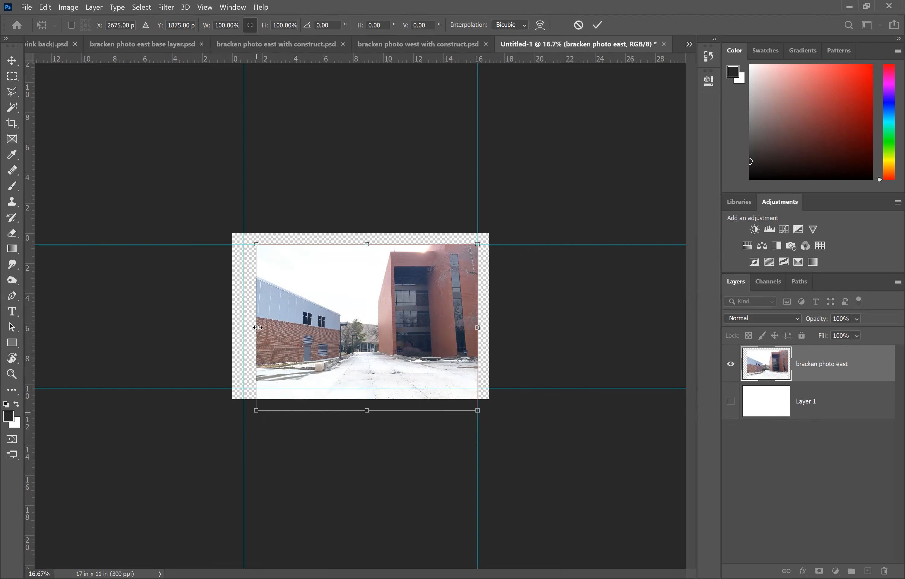
{"action": "left_click_drag", "start_coordinate": [258, 328], "coordinate": [257, 326]}
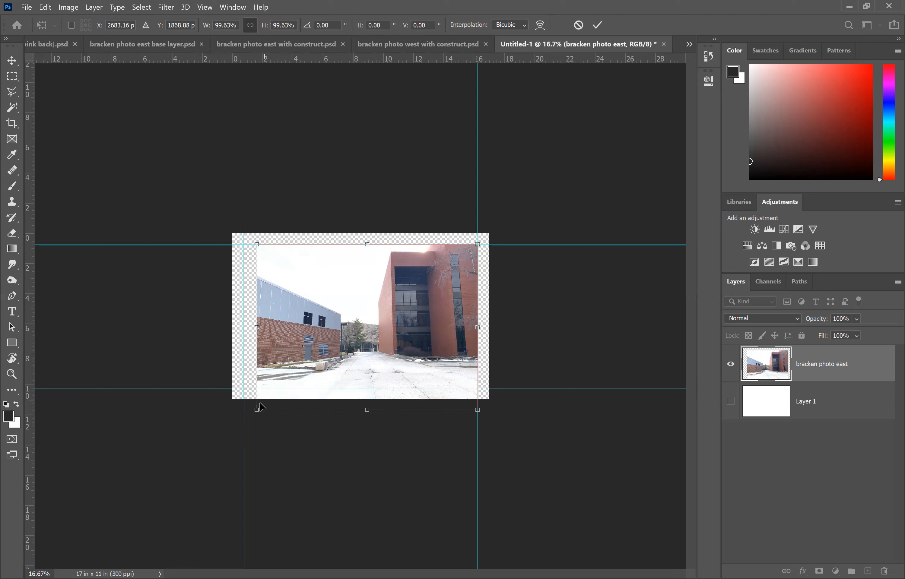
{"action": "left_click_drag", "start_coordinate": [257, 411], "coordinate": [243, 421]}
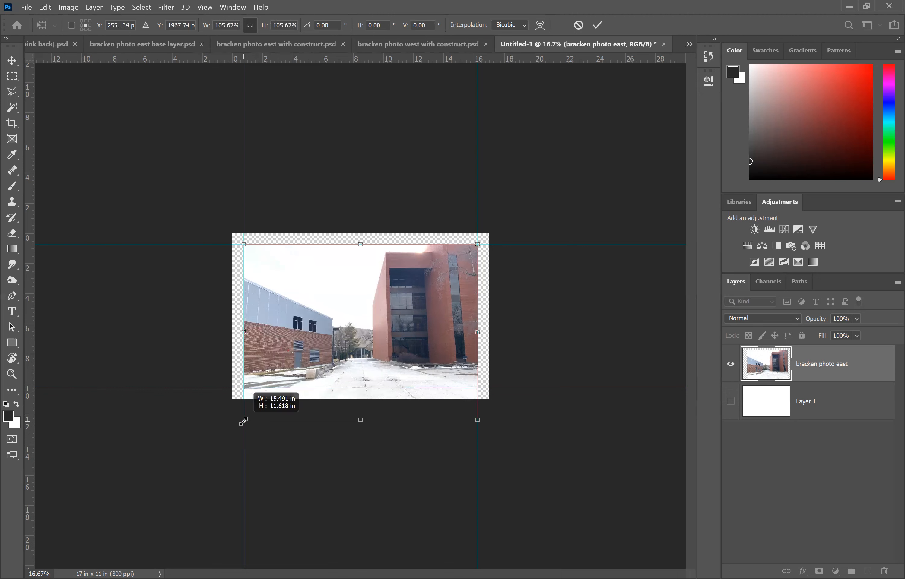
{"action": "left_click_drag", "start_coordinate": [243, 421], "coordinate": [243, 421]}
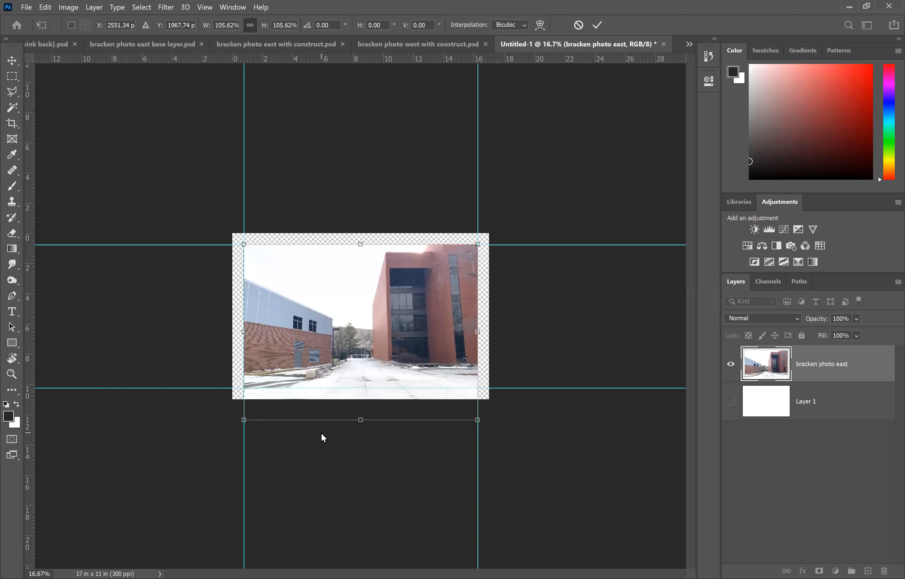
{"action": "key", "text": "Return"}
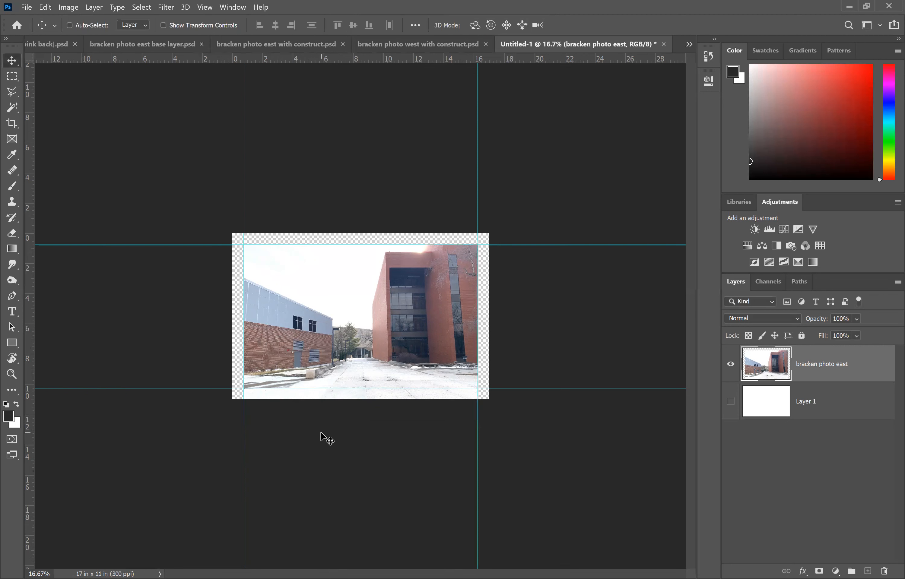
Step: Toggle the white background layer on and off to check the photo against the page
{"action": "key", "text": "ctrl+plus"}
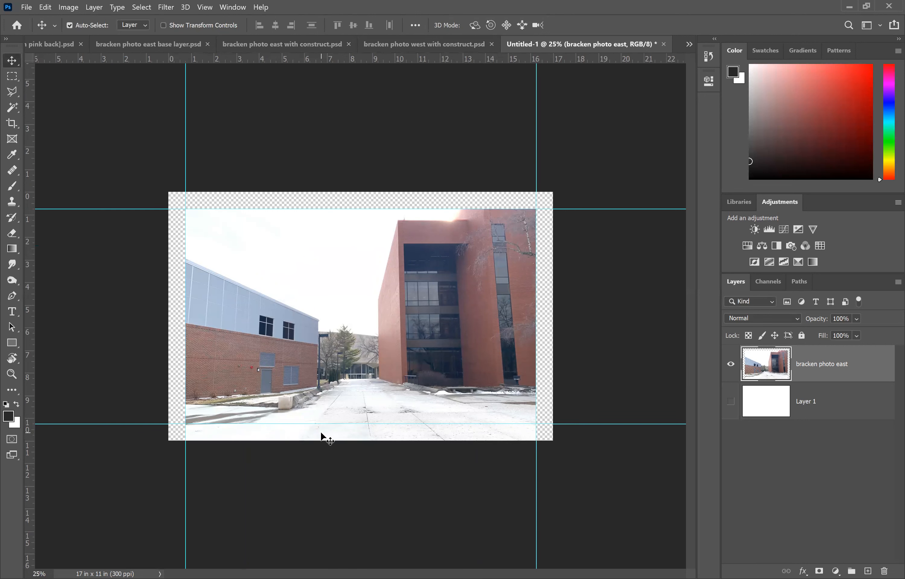
{"action": "key", "text": "ctrl+plus"}
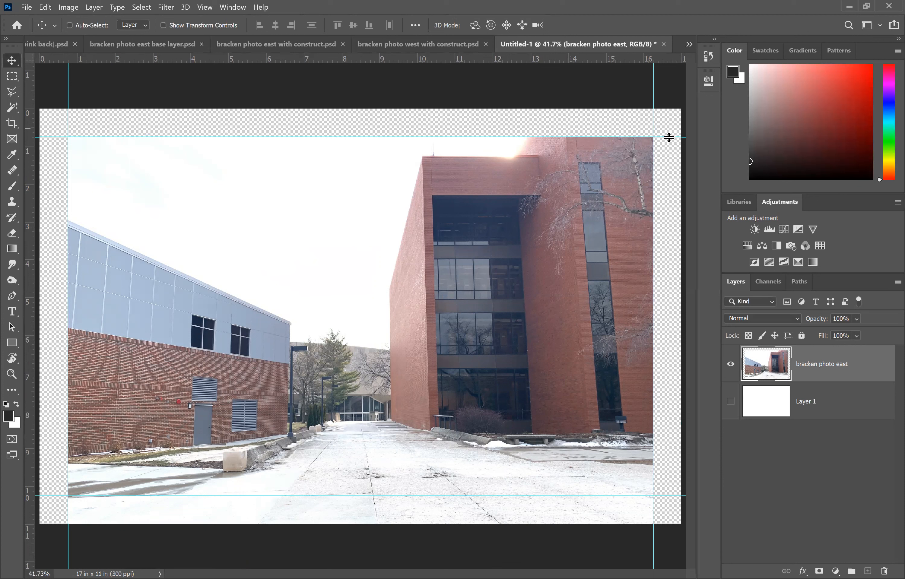
{"action": "left_click", "coordinate": [730, 401]}
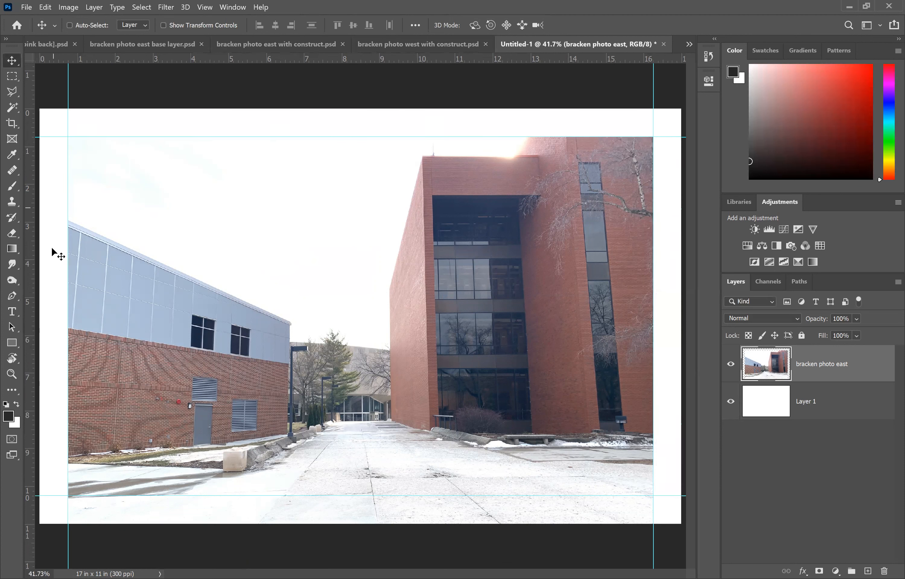
{"action": "left_click", "coordinate": [732, 403]}
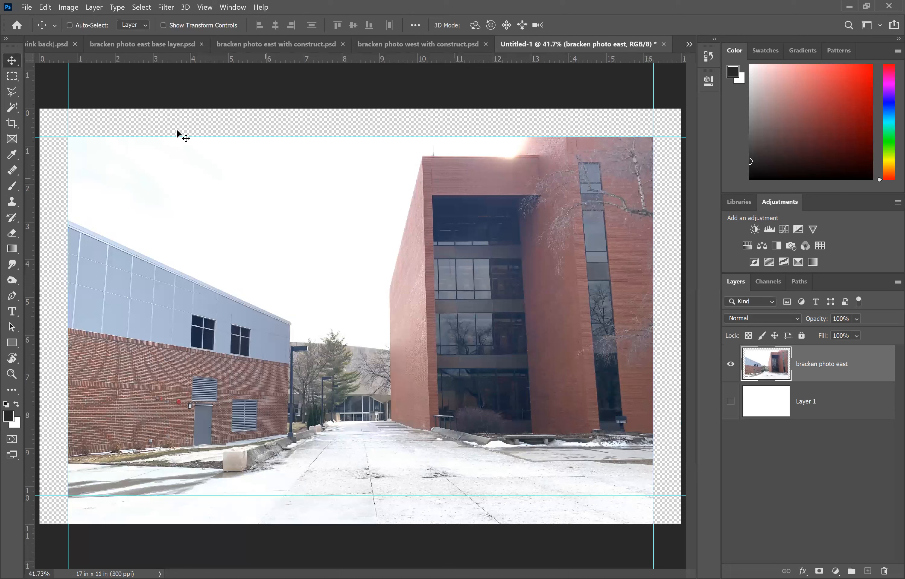
Step: Try trimming the photo outside the guides by selecting inside them, inverting the selection and deleting
{"action": "left_click", "coordinate": [11, 78]}
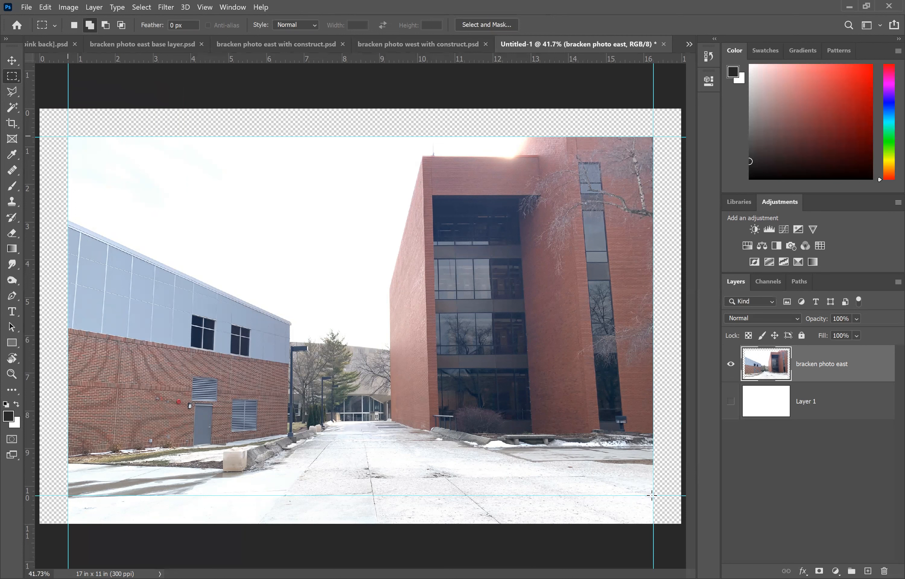
{"action": "left_click_drag", "start_coordinate": [652, 496], "coordinate": [653, 496]}
{"action": "left_click", "coordinate": [143, 9]}
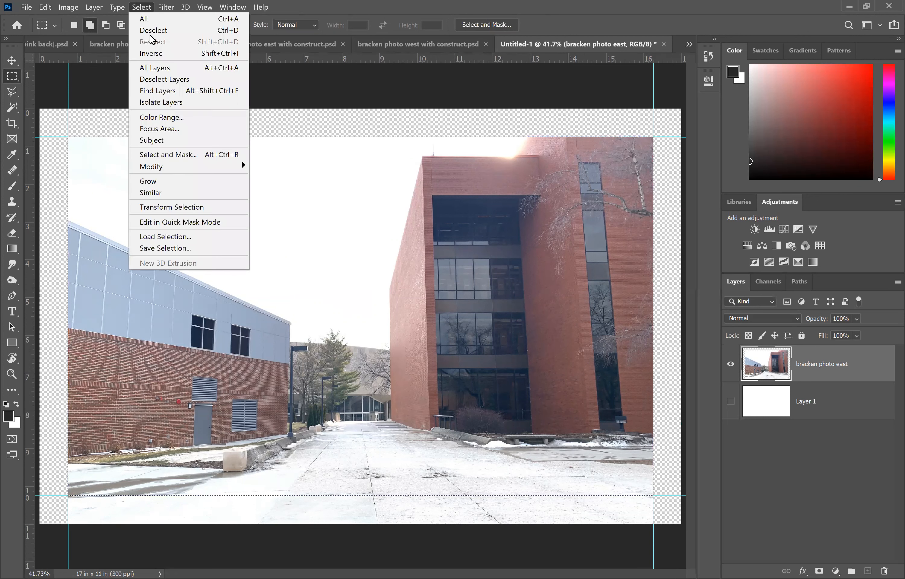
{"action": "left_click", "coordinate": [156, 54]}
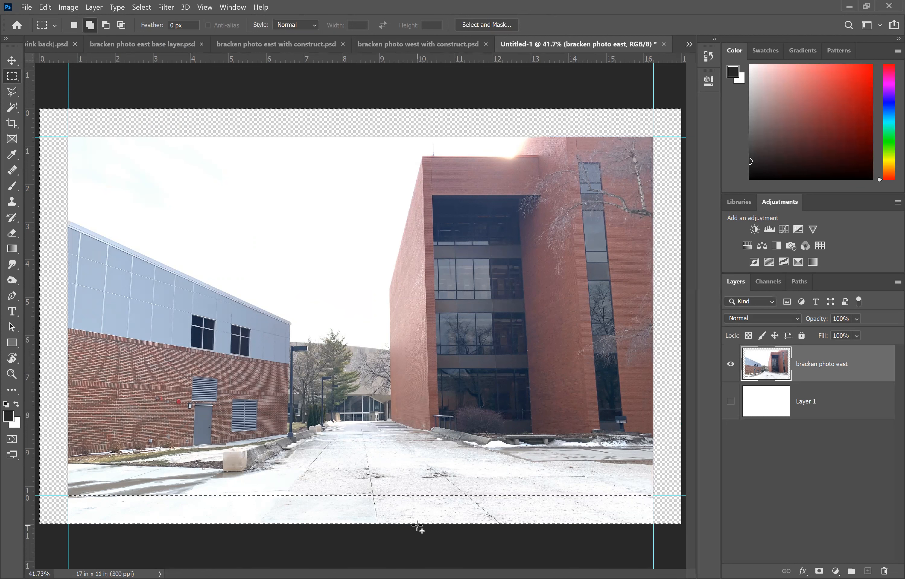
{"action": "key", "text": "Delete"}
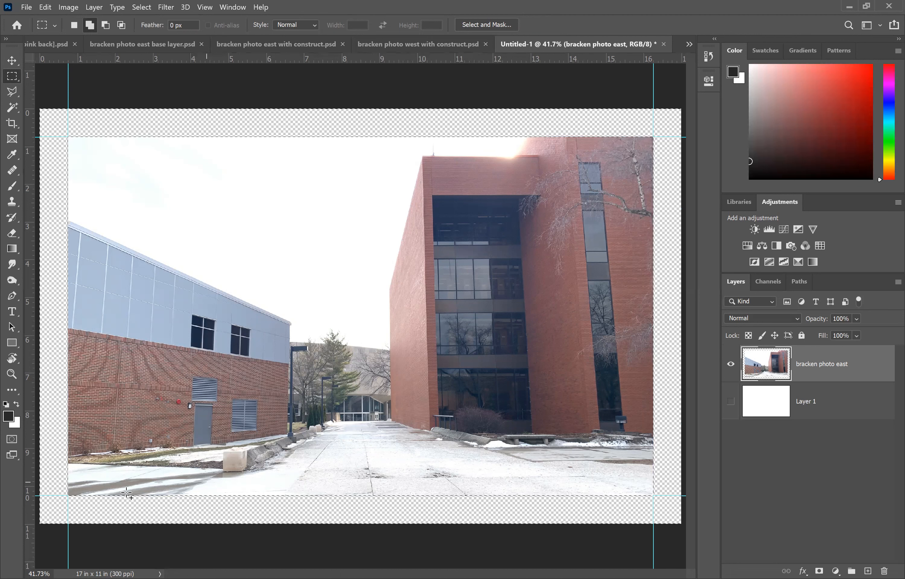
{"action": "key", "text": "ctrl+z"}
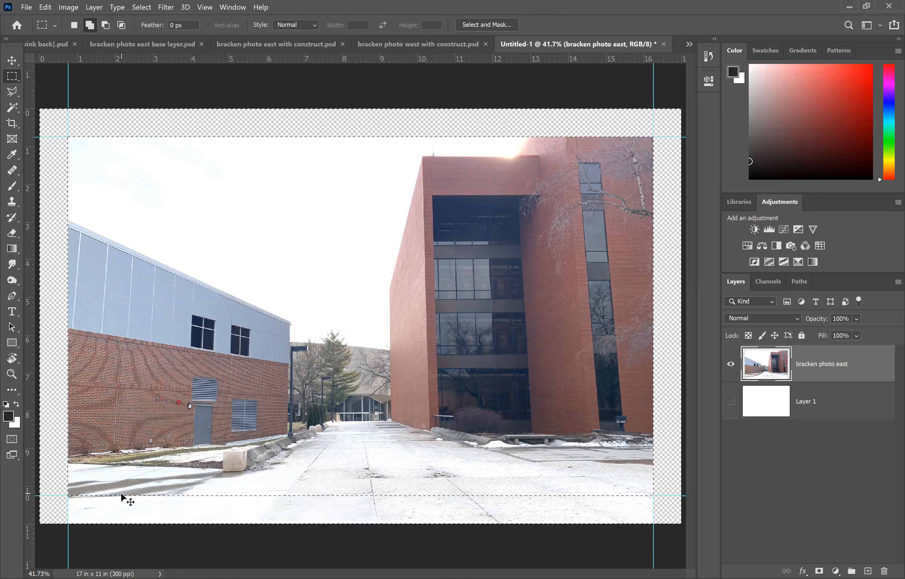
{"action": "key", "text": "ctrl+d"}
Step: Draw a 15.5 x 9.5 in rectangular selection filling the area between the four margin guides
{"action": "left_click_drag", "start_coordinate": [647, 496], "coordinate": [654, 496]}
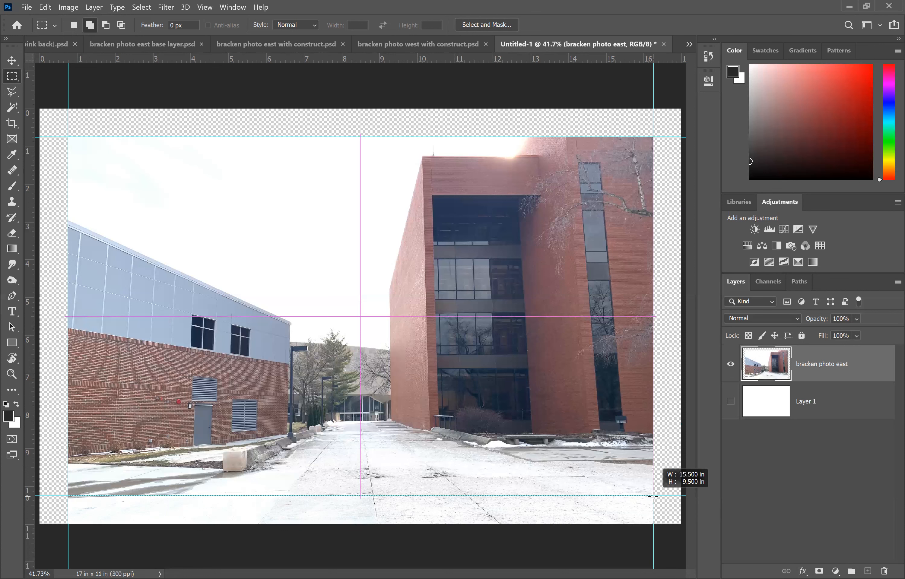
{"action": "left_click_drag", "start_coordinate": [653, 496], "coordinate": [653, 496]}
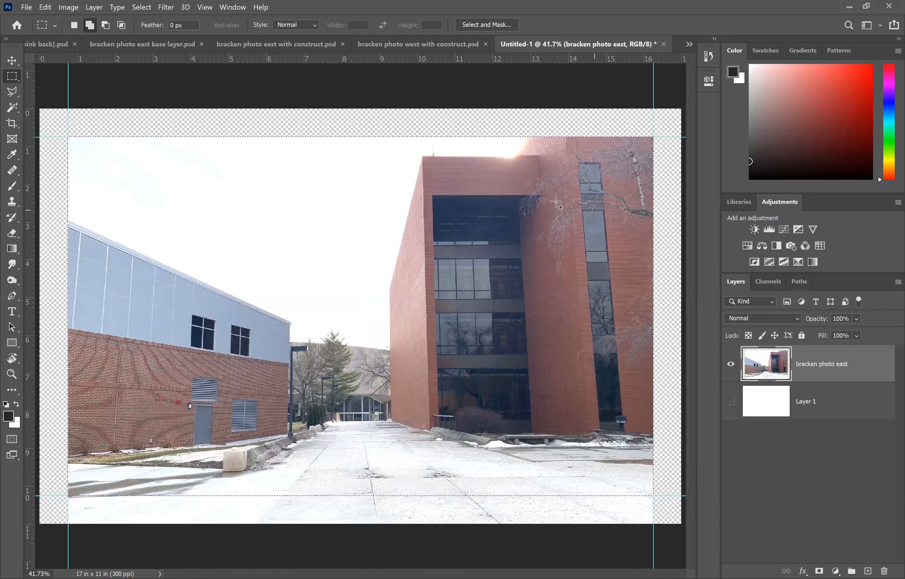
Step: Deselect the rectangular selection around the photo
{"action": "left_click", "coordinate": [142, 8]}
{"action": "left_click", "coordinate": [153, 54]}
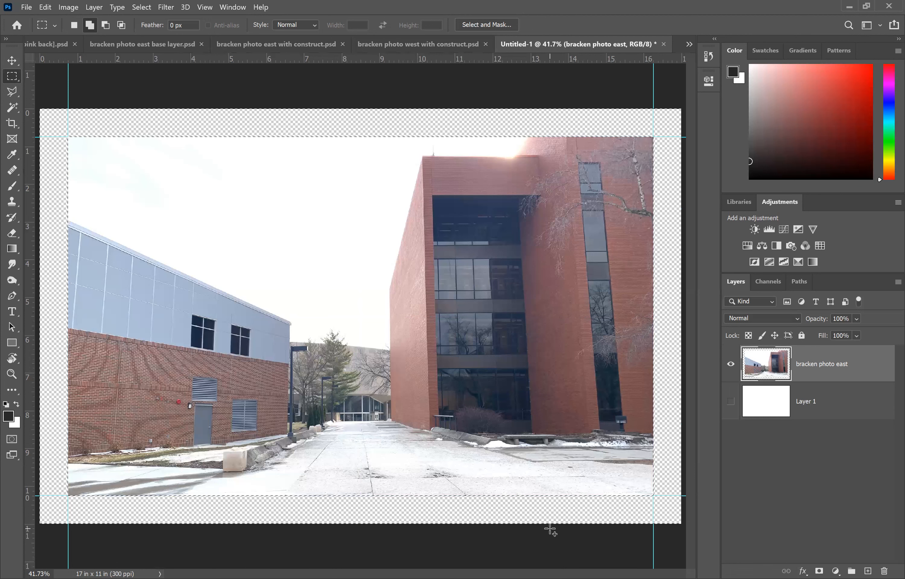
{"action": "left_click", "coordinate": [142, 8]}
{"action": "left_click", "coordinate": [149, 28]}
Step: Look over the construct photo cropped document, then return to the Untitled-1 layout
{"action": "left_click", "coordinate": [37, 44]}
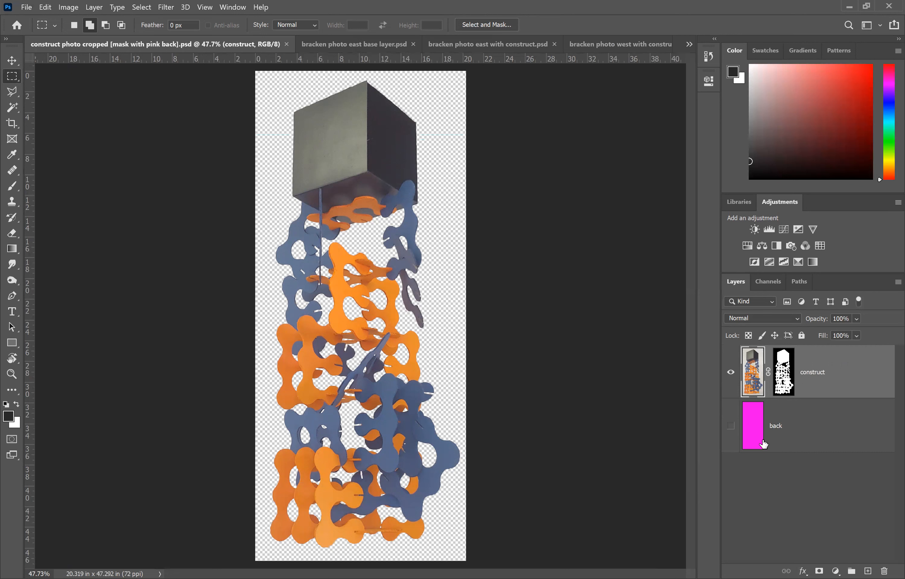
{"action": "left_click", "coordinate": [689, 44]}
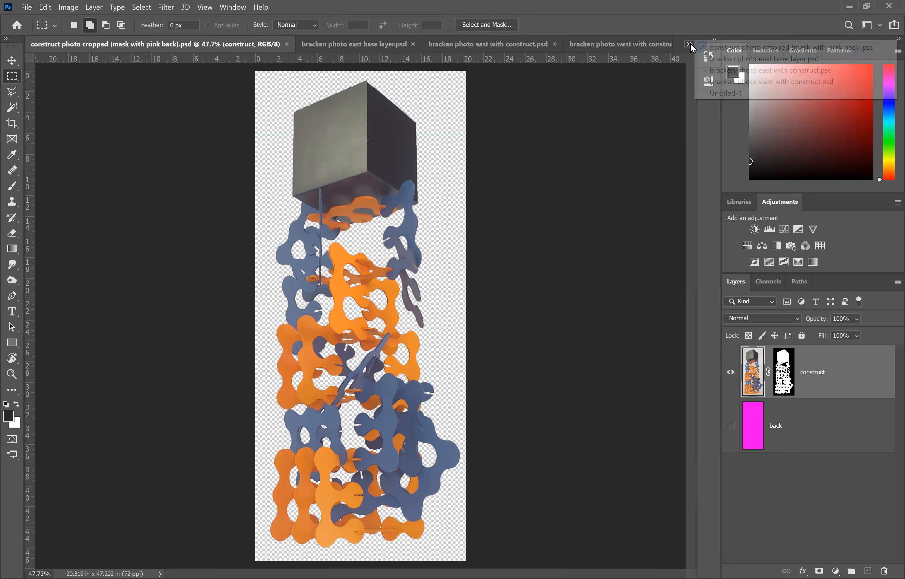
{"action": "left_click", "coordinate": [689, 45]}
{"action": "left_click", "coordinate": [689, 45]}
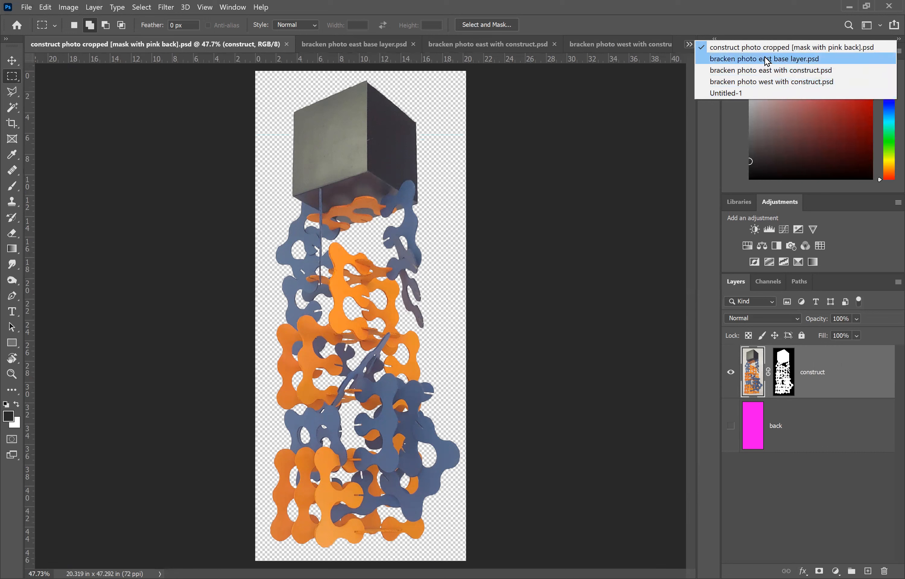
{"action": "left_click", "coordinate": [733, 94]}
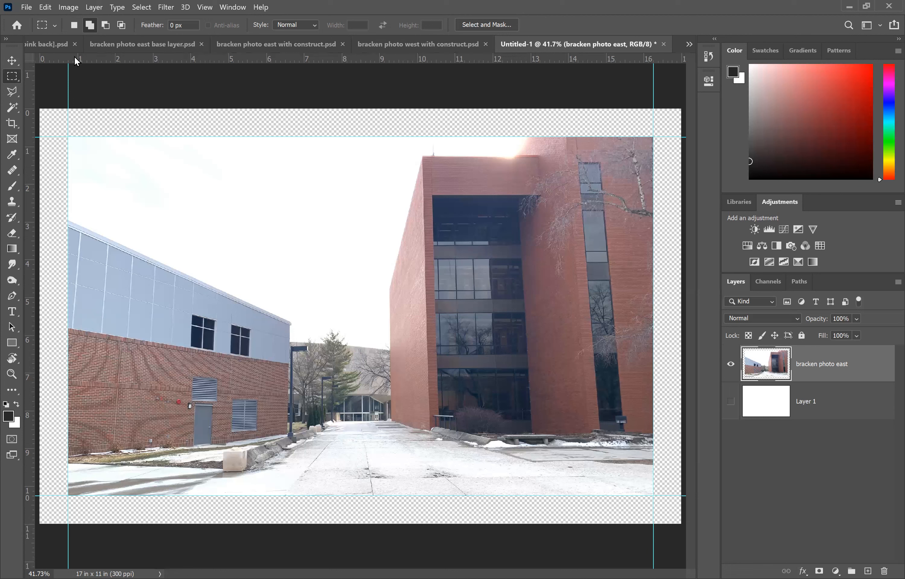
Step: Place Embedded the file "construct photo cropped [mask with pink back]" into the layout and commit it
{"action": "left_click", "coordinate": [26, 7]}
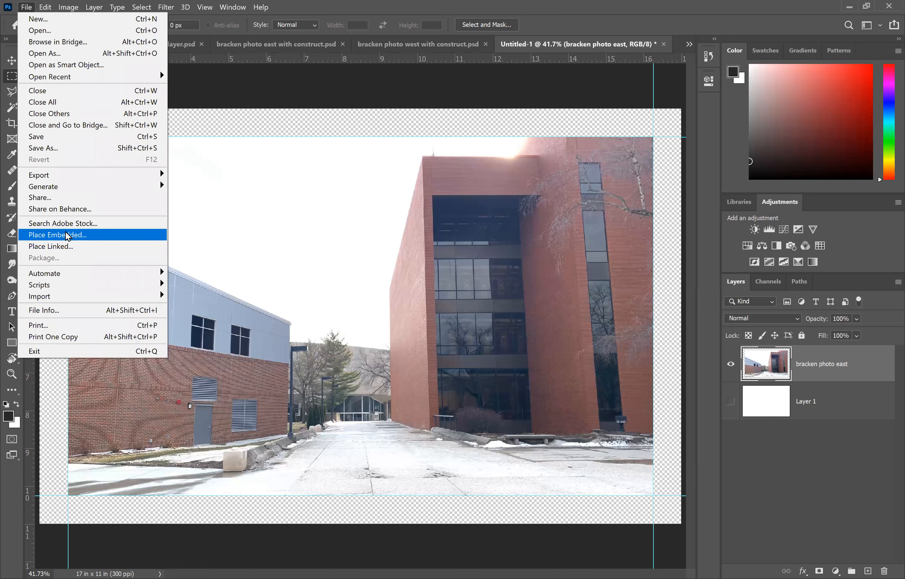
{"action": "left_click", "coordinate": [68, 236]}
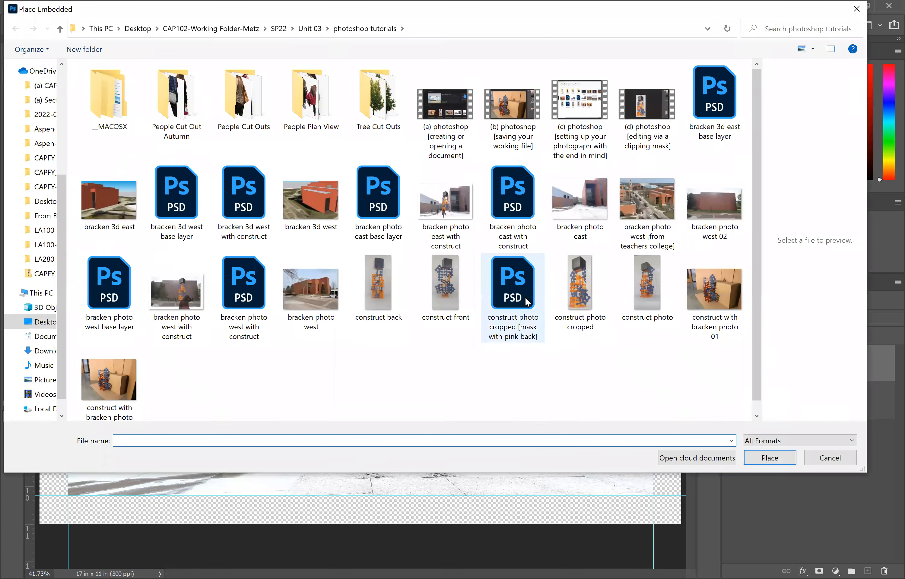
{"action": "double_click", "coordinate": [514, 287]}
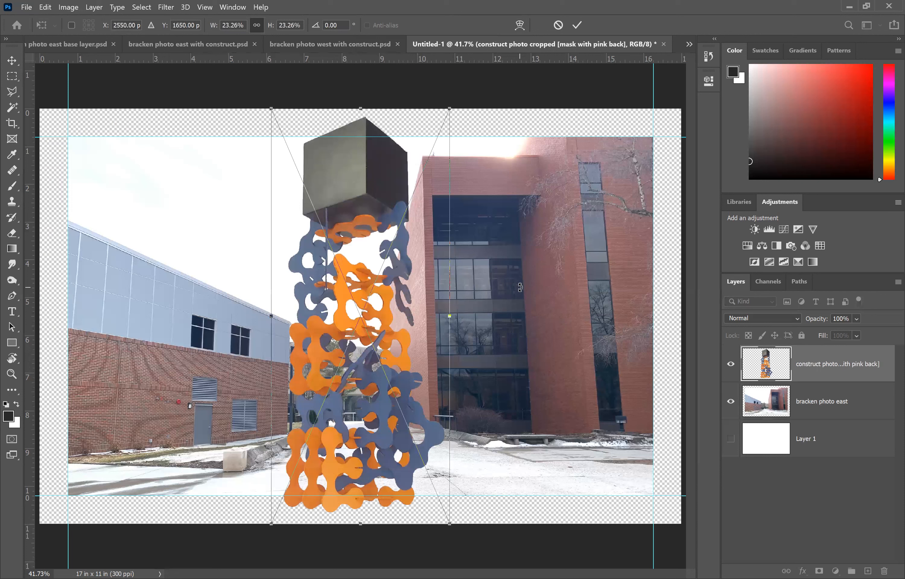
{"action": "key", "text": "Return"}
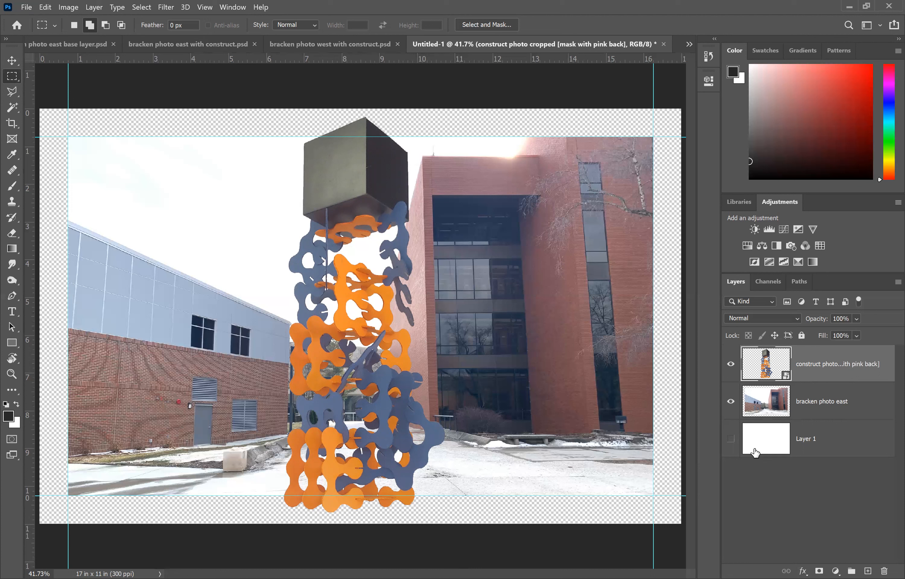
Step: Toggle the white background layer's visibility off and back on
{"action": "left_click", "coordinate": [731, 439]}
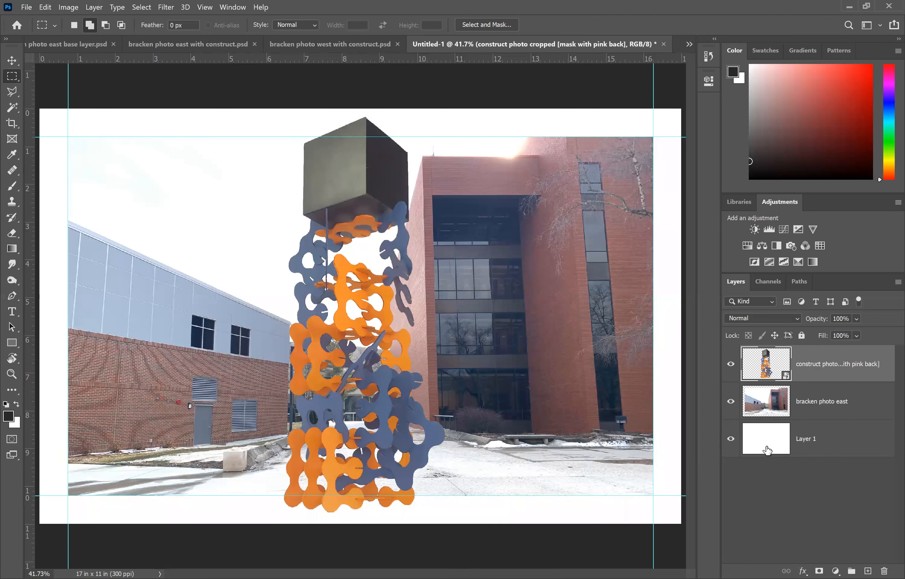
{"action": "left_click", "coordinate": [731, 440]}
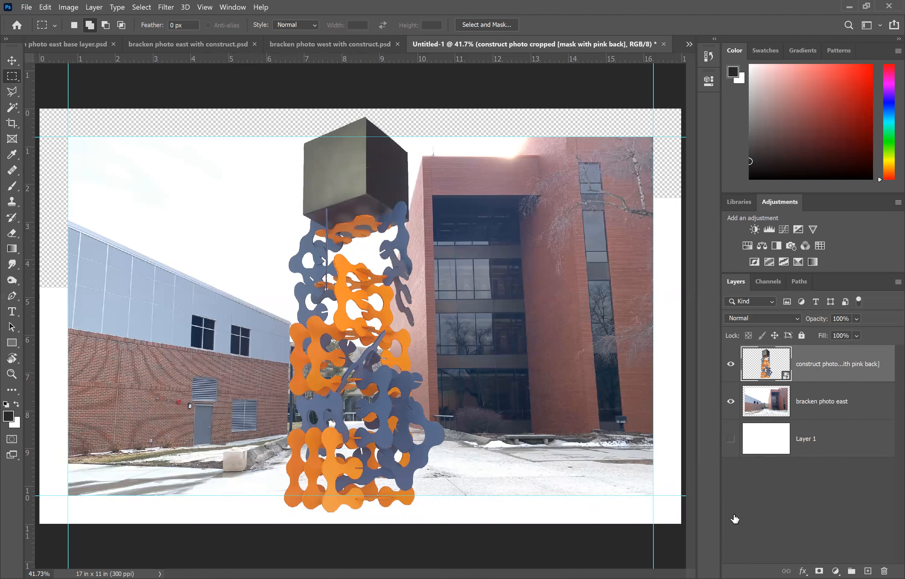
{"action": "left_click", "coordinate": [731, 440]}
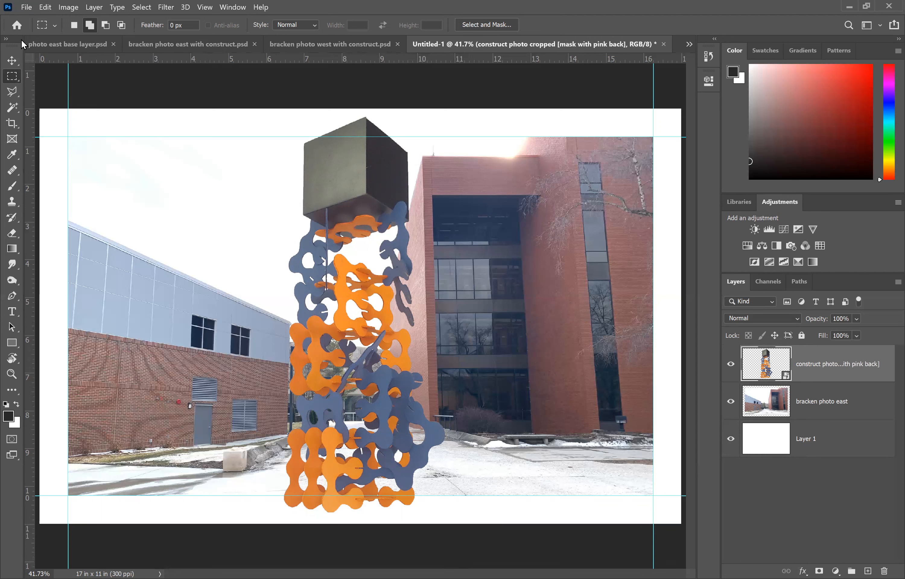
{"action": "left_click", "coordinate": [26, 7]}
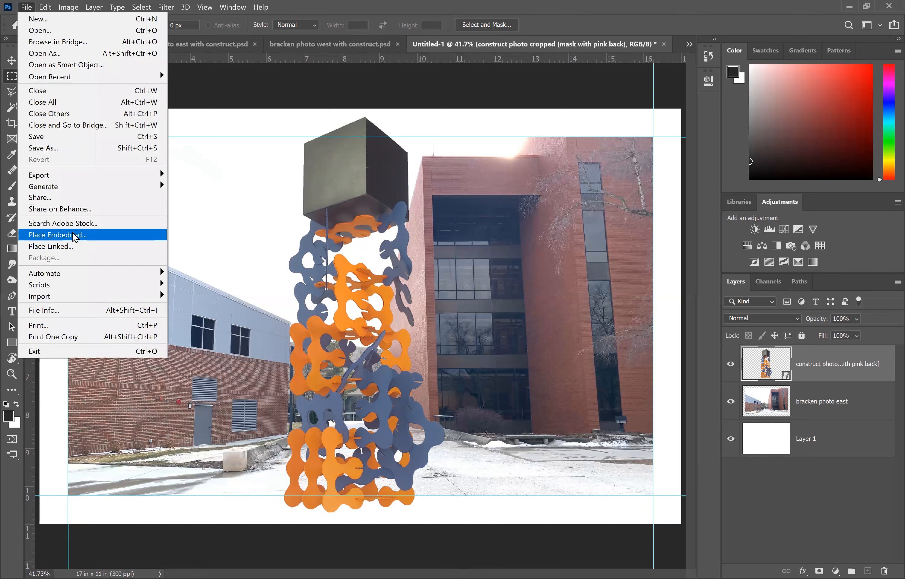
{"action": "left_click", "coordinate": [75, 236]}
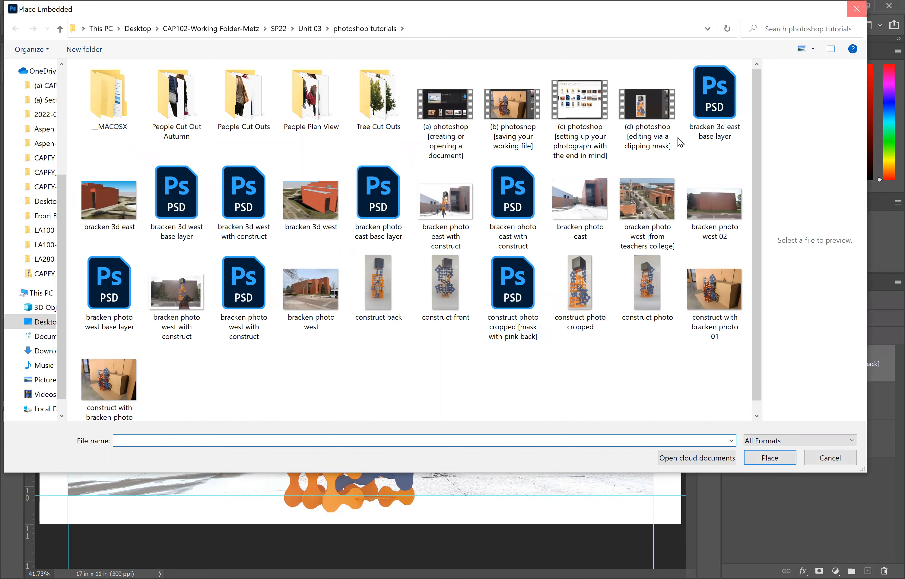
{"action": "key", "text": "Escape"}
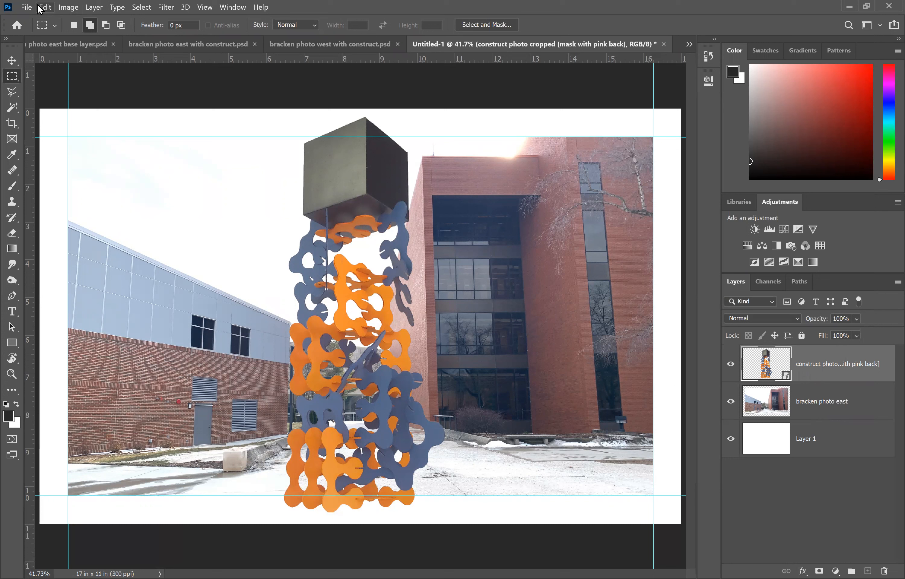
Step: Move the construct layer around the courtyard, settling it just left of the east building
{"action": "left_click", "coordinate": [12, 64]}
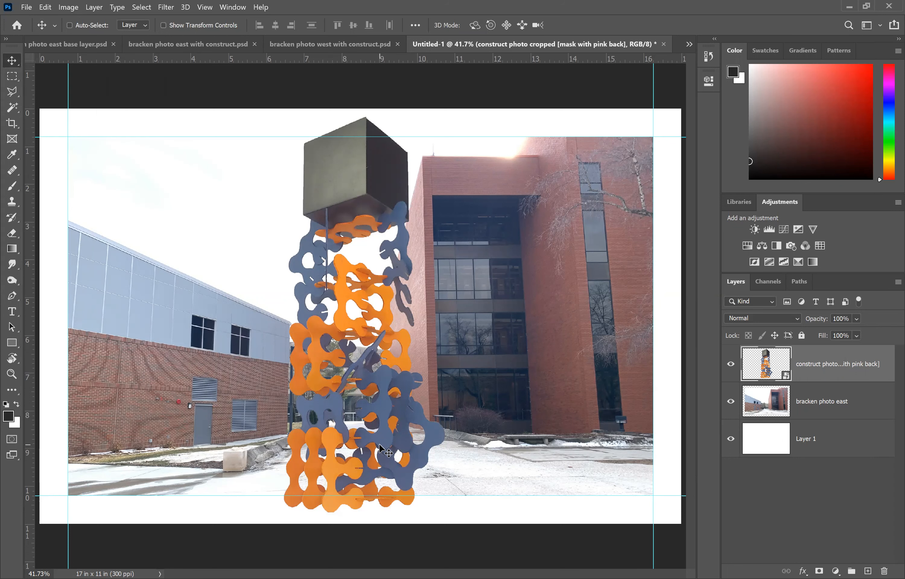
{"action": "left_click_drag", "start_coordinate": [380, 445], "coordinate": [374, 433]}
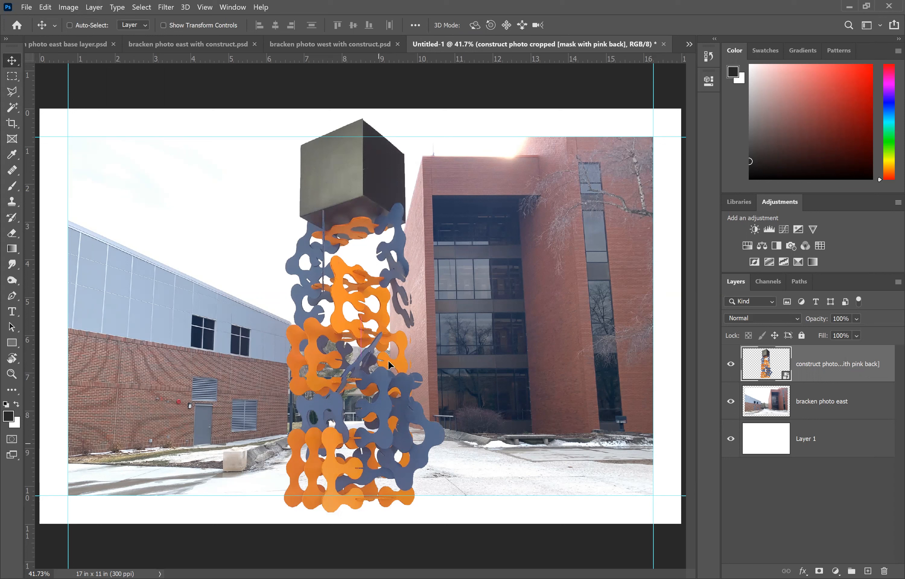
{"action": "mouse_move", "coordinate": [388, 360]}
{"action": "left_mouse_down"}
{"action": "mouse_move", "coordinate": [388, 349]}
{"action": "mouse_move", "coordinate": [393, 362]}
{"action": "left_mouse_up"}
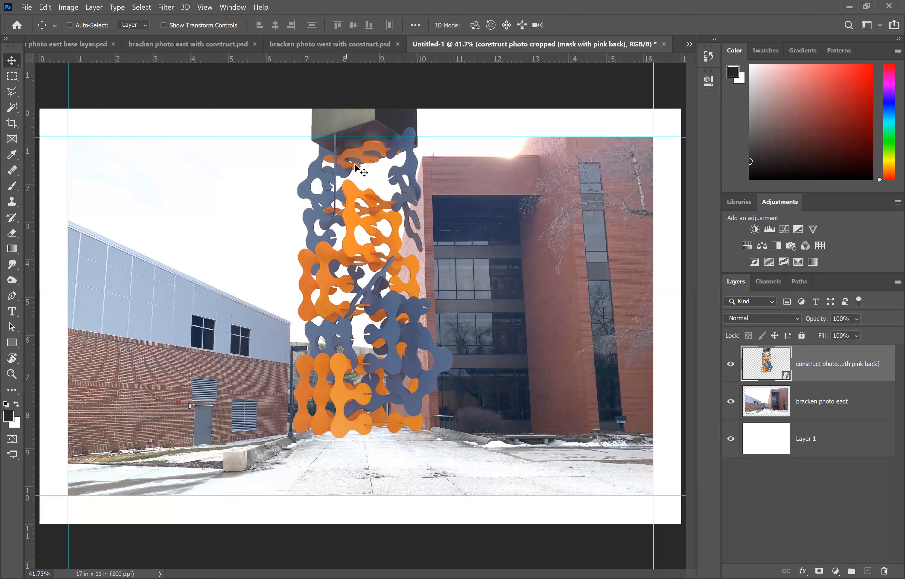
{"action": "left_click_drag", "start_coordinate": [345, 404], "coordinate": [340, 387]}
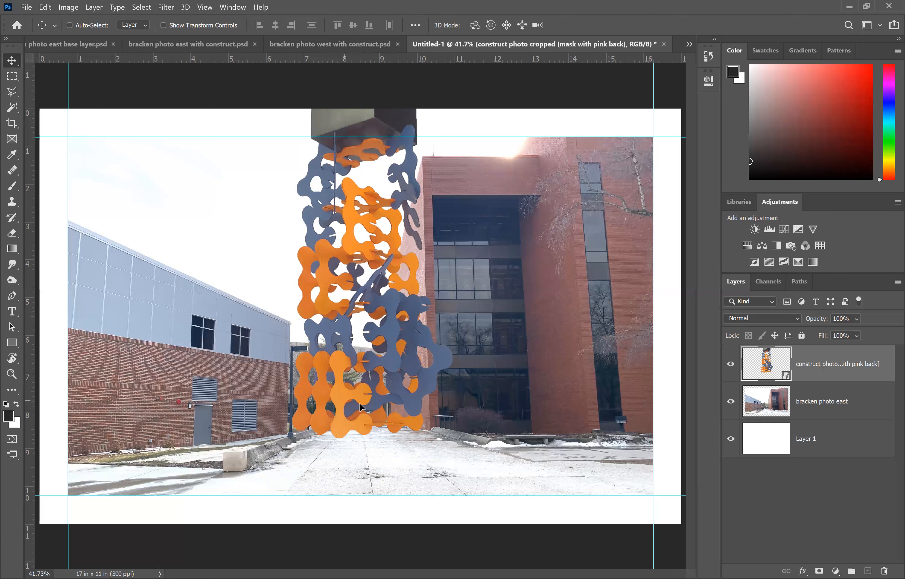
{"action": "left_click_drag", "start_coordinate": [345, 401], "coordinate": [353, 401]}
{"action": "mouse_move", "coordinate": [360, 249]}
{"action": "left_mouse_down"}
{"action": "mouse_move", "coordinate": [314, 289]}
{"action": "mouse_move", "coordinate": [294, 322]}
{"action": "left_mouse_up"}
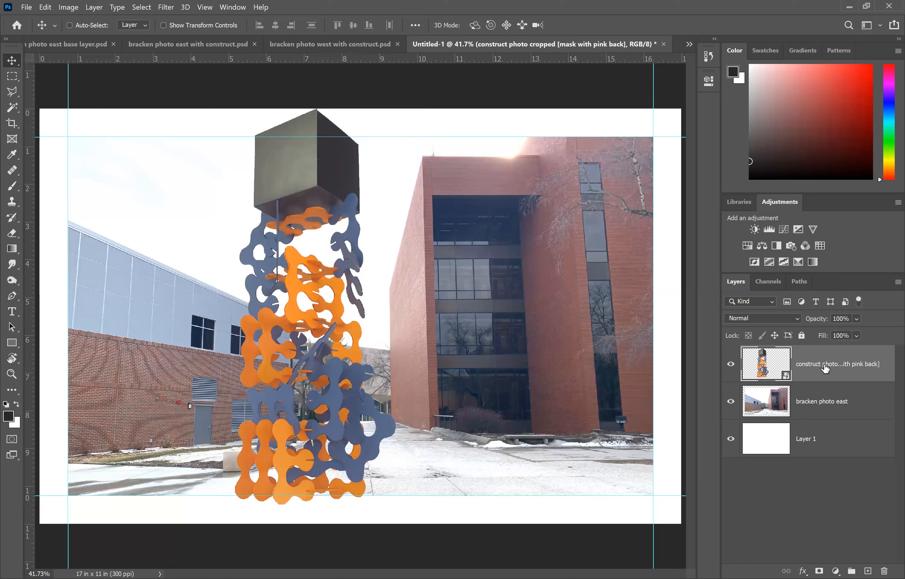
{"action": "left_click_drag", "start_coordinate": [303, 180], "coordinate": [367, 187]}
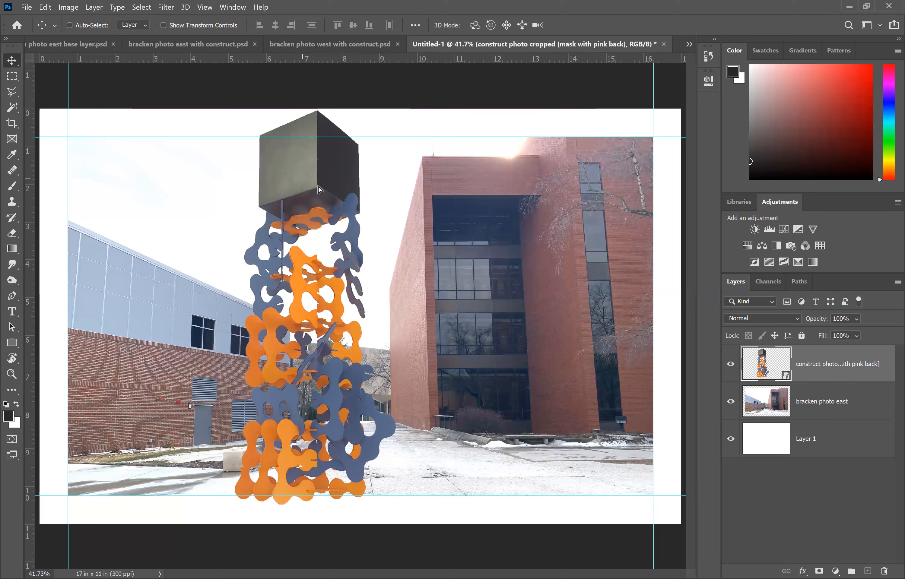
{"action": "left_click_drag", "start_coordinate": [319, 186], "coordinate": [339, 195]}
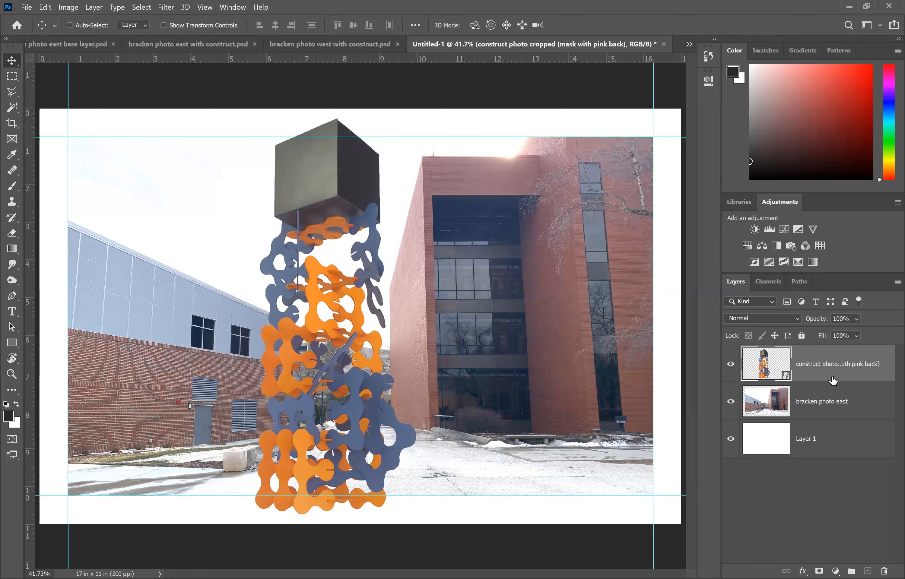
Step: Scale the construct proportionally to about 18.9% while keeping it in the courtyard
{"action": "left_click", "coordinate": [45, 7]}
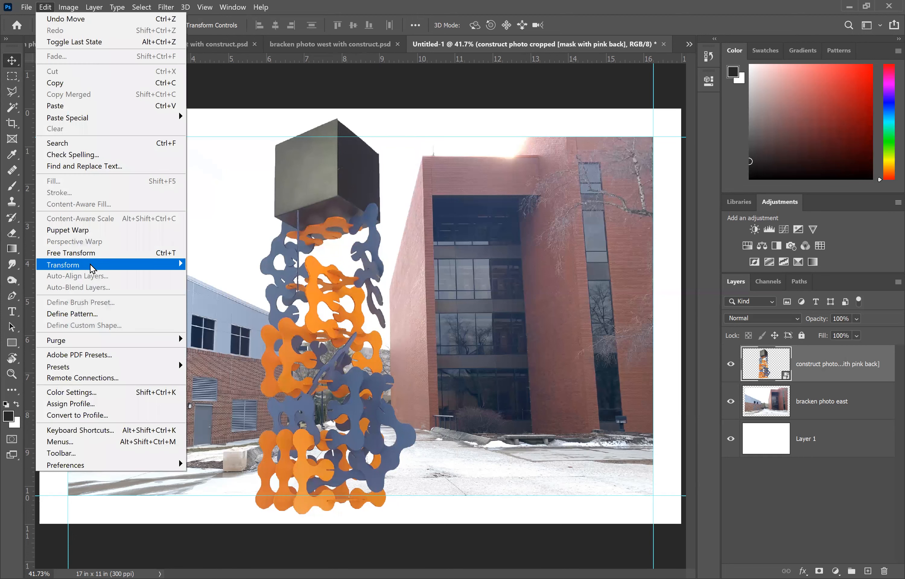
{"action": "mouse_move", "coordinate": [92, 267]}
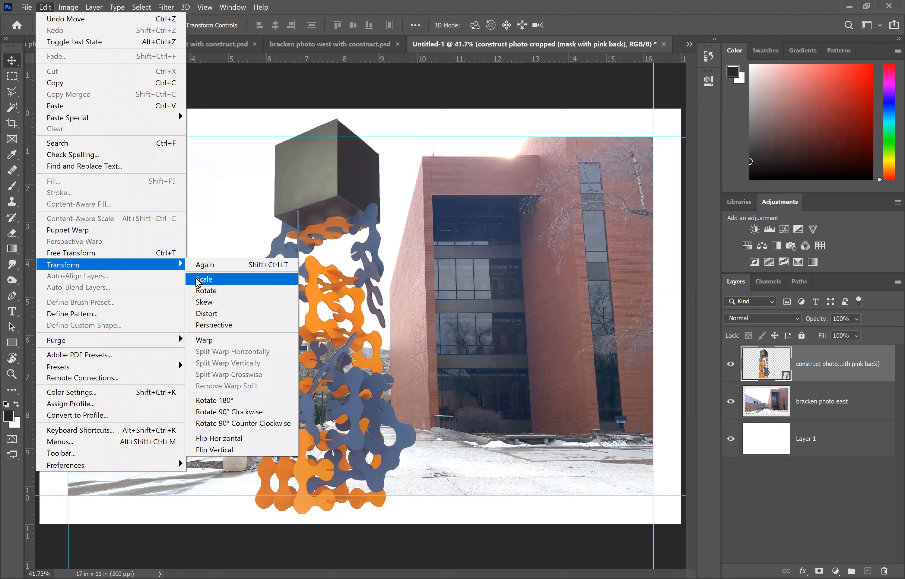
{"action": "left_click", "coordinate": [198, 281]}
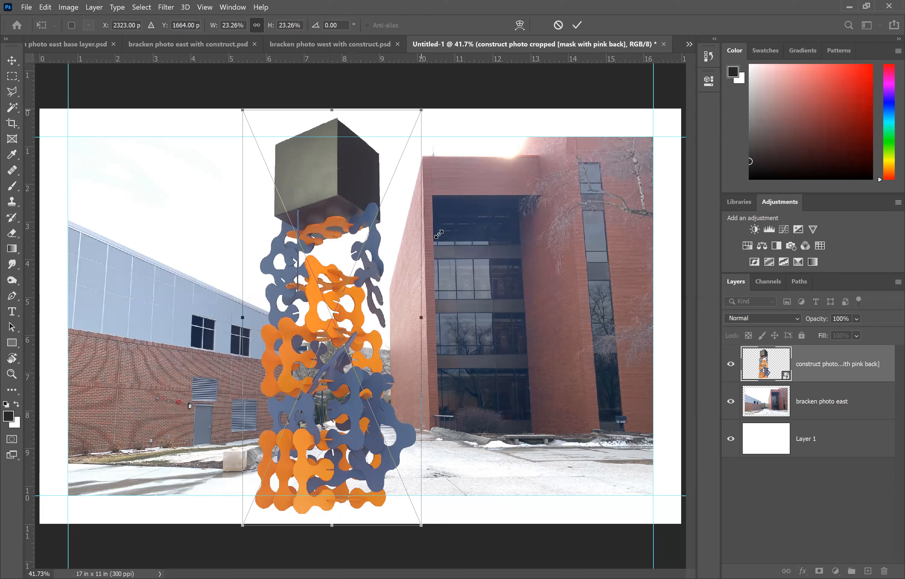
{"action": "left_click_drag", "start_coordinate": [439, 234], "coordinate": [457, 225]}
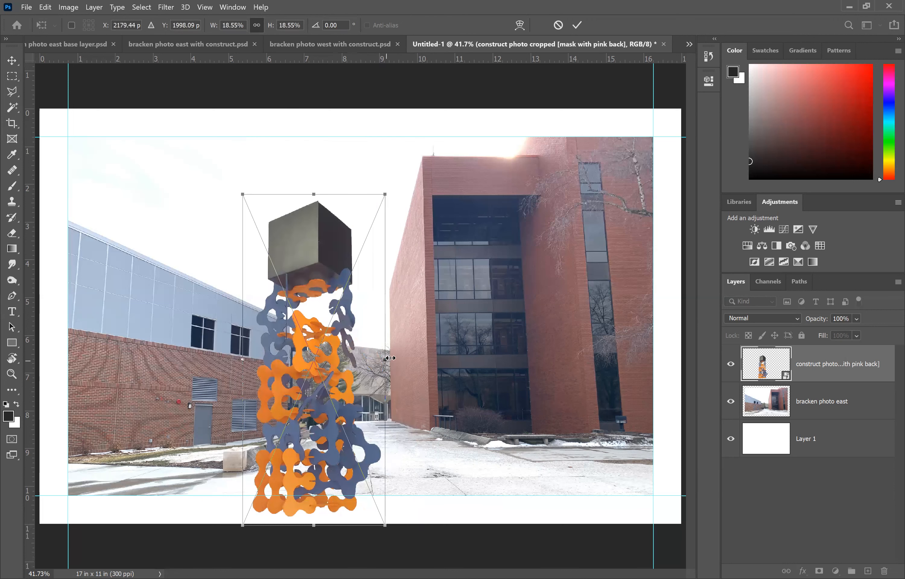
{"action": "left_click_drag", "start_coordinate": [385, 361], "coordinate": [392, 359]}
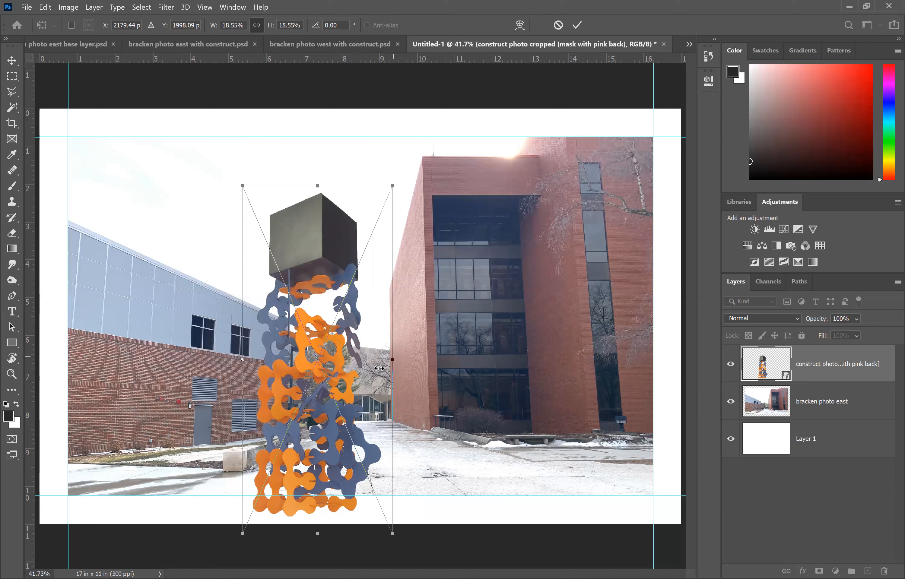
{"action": "left_click_drag", "start_coordinate": [375, 370], "coordinate": [374, 370]}
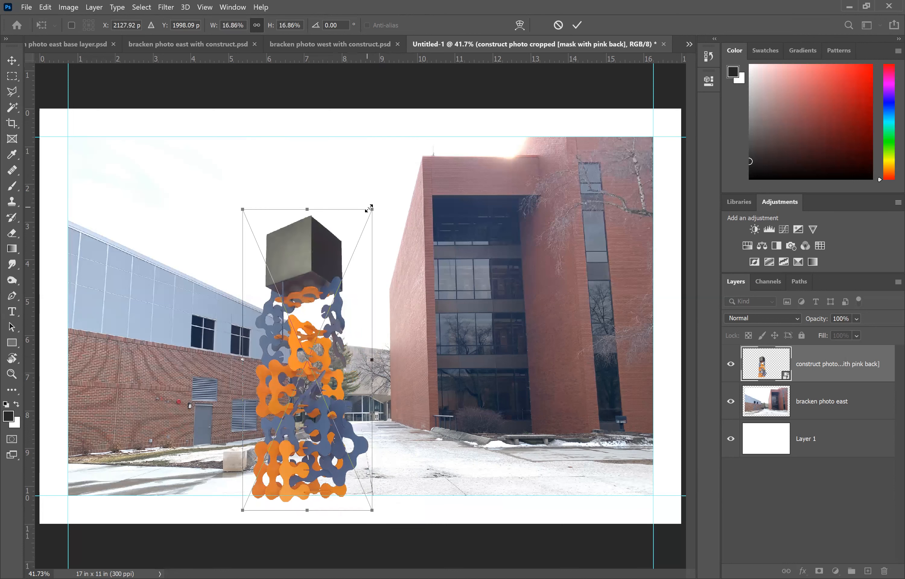
{"action": "left_click_drag", "start_coordinate": [376, 209], "coordinate": [402, 198]}
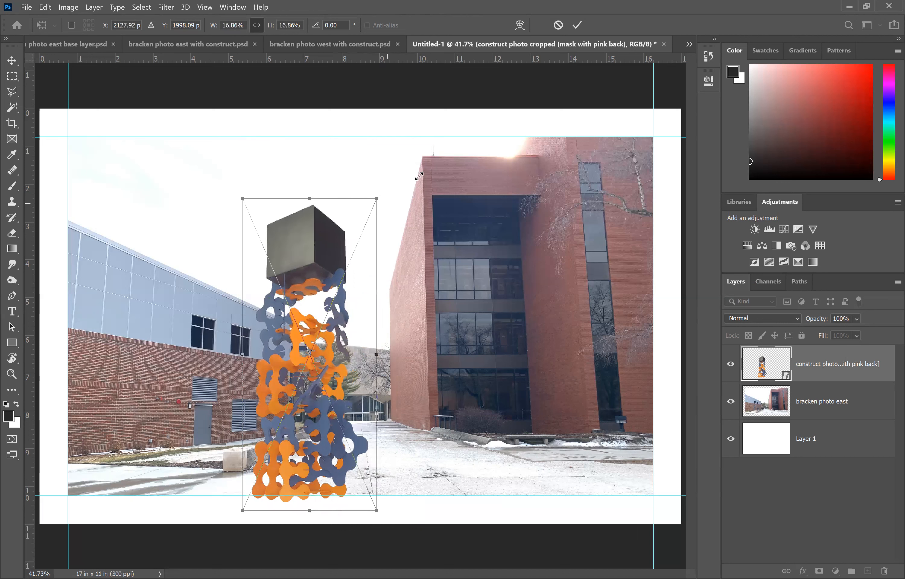
{"action": "left_click_drag", "start_coordinate": [388, 189], "coordinate": [405, 180]}
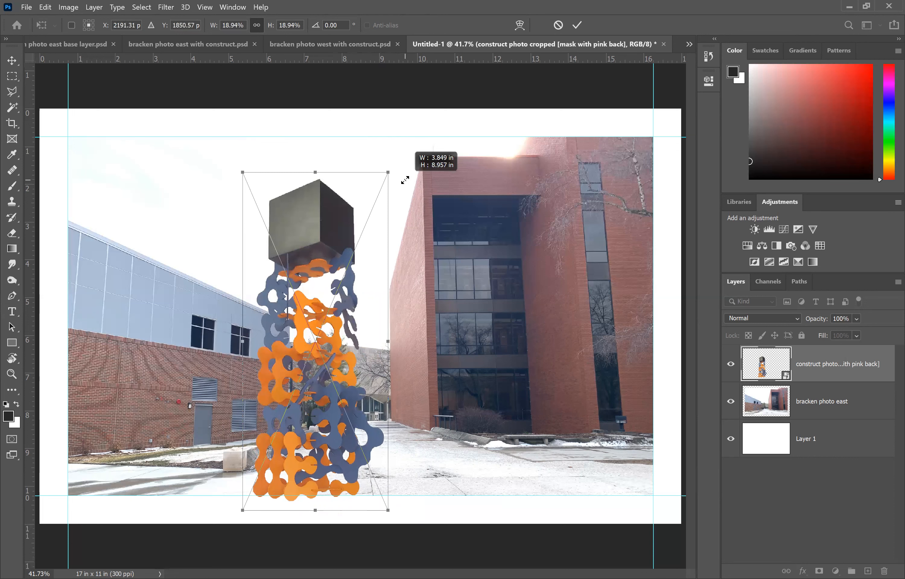
{"action": "left_click_drag", "start_coordinate": [405, 180], "coordinate": [424, 180]}
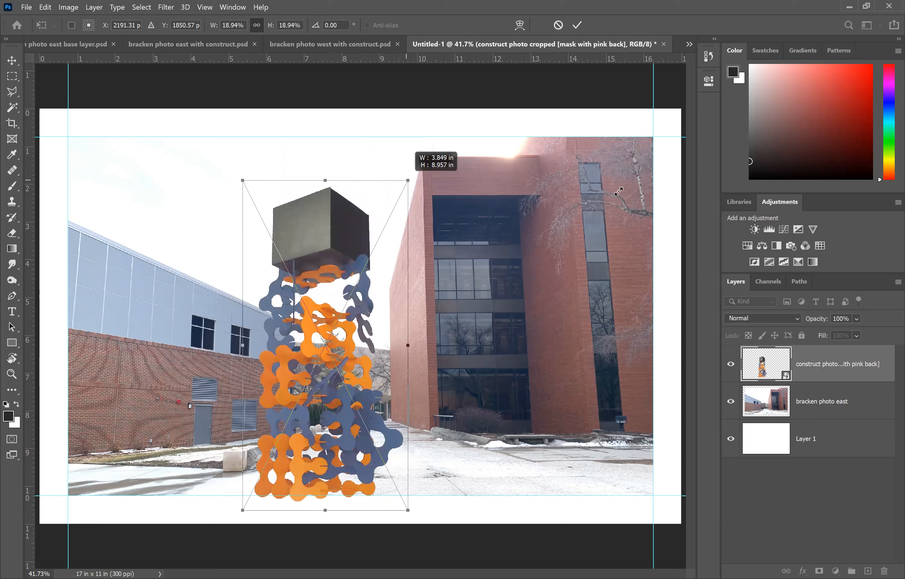
Step: Try stretching the construct wider non-proportionally, then undo the stretch
{"action": "left_click_drag", "start_coordinate": [619, 191], "coordinate": [461, 202]}
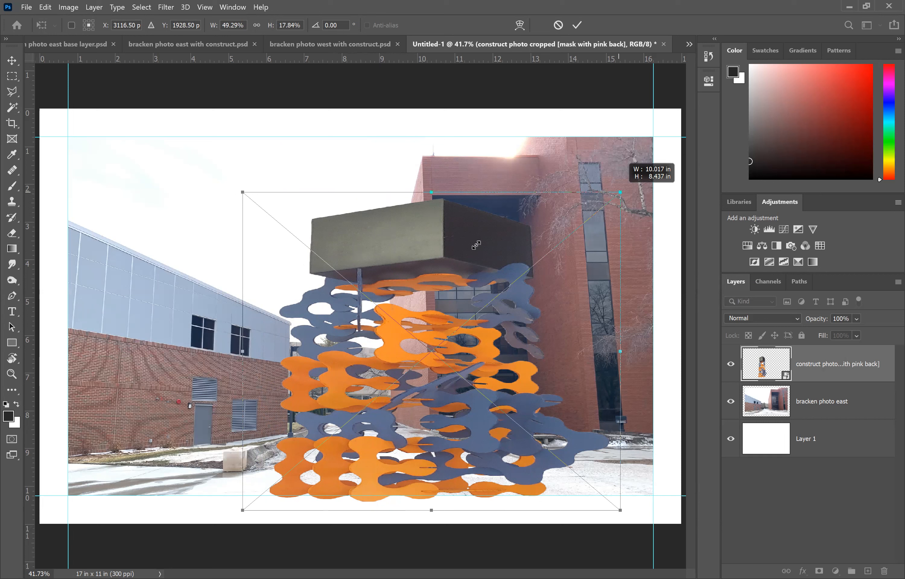
{"action": "left_click_drag", "start_coordinate": [564, 258], "coordinate": [565, 258]}
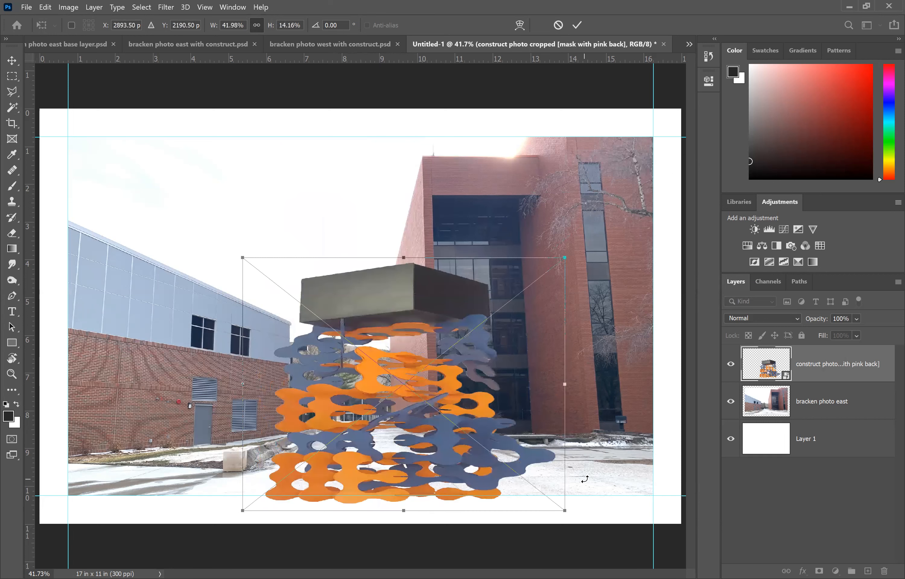
{"action": "key", "text": "ctrl+z"}
Step: Scale the construct proportionally to about 14.6% and place it in front of the east building's corner, then commit
{"action": "left_click_drag", "start_coordinate": [318, 430], "coordinate": [341, 405]}
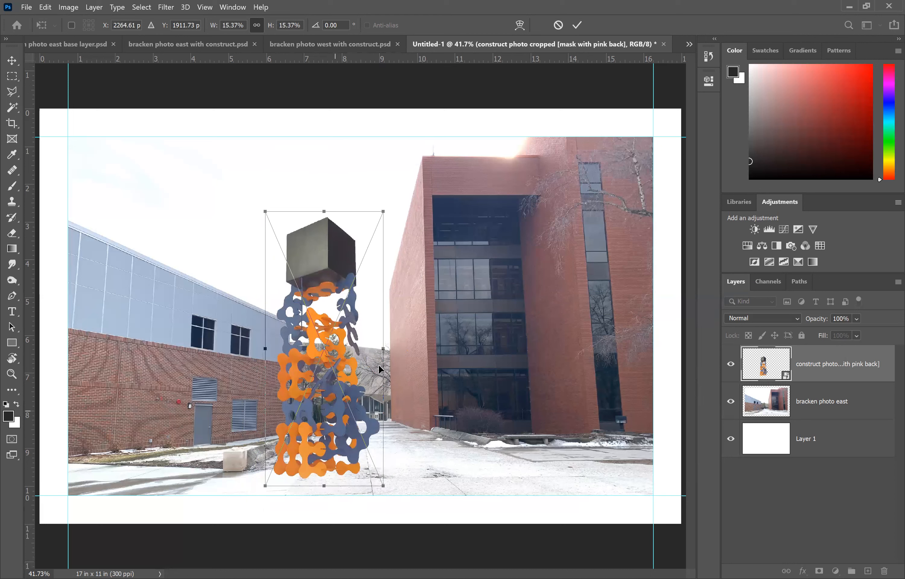
{"action": "left_click_drag", "start_coordinate": [378, 364], "coordinate": [425, 320]}
{"action": "mouse_move", "coordinate": [430, 167]}
{"action": "left_mouse_down"}
{"action": "mouse_move", "coordinate": [419, 186]}
{"action": "mouse_move", "coordinate": [422, 175]}
{"action": "left_mouse_up"}
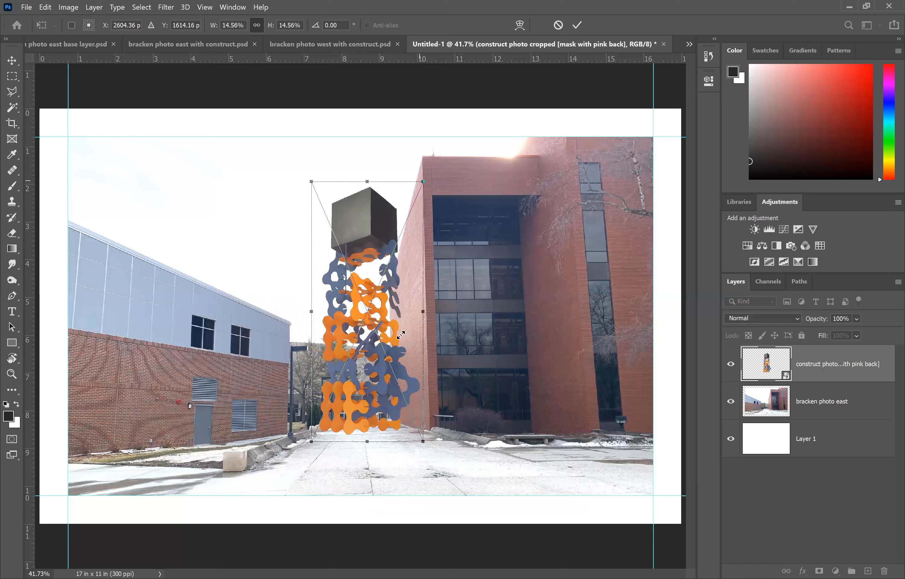
{"action": "left_click_drag", "start_coordinate": [355, 403], "coordinate": [353, 400]}
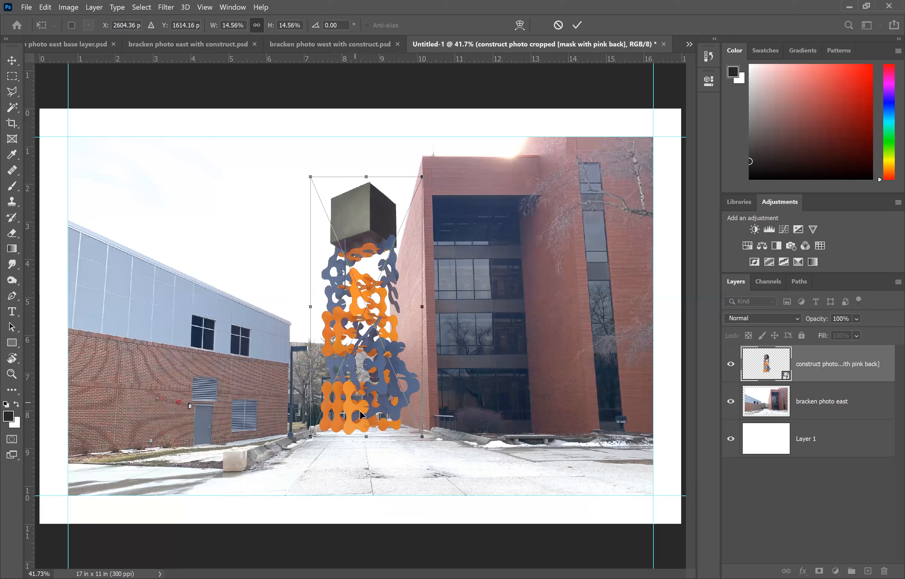
{"action": "left_click_drag", "start_coordinate": [349, 404], "coordinate": [352, 405]}
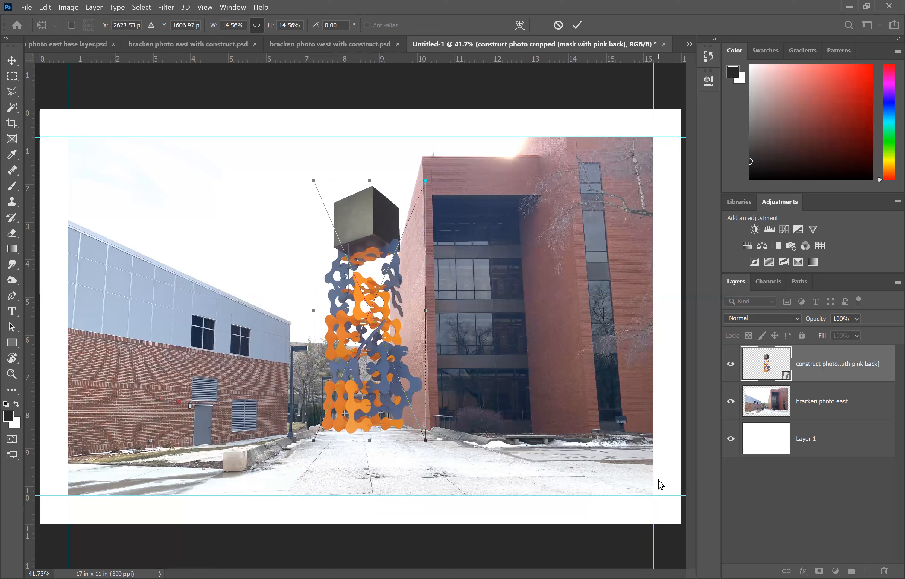
{"action": "key", "text": "Return"}
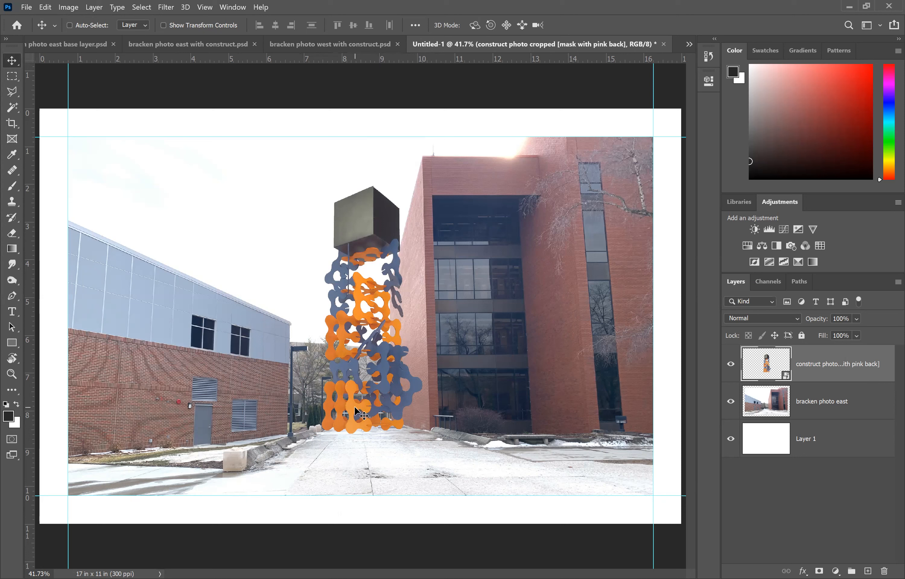
{"action": "left_click_drag", "start_coordinate": [352, 406], "coordinate": [351, 404]}
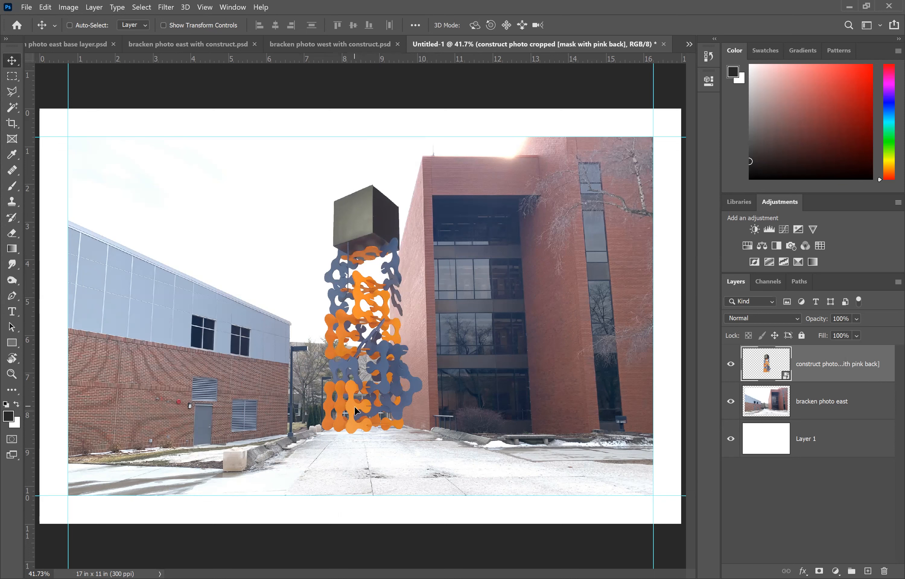
{"action": "left_click_drag", "start_coordinate": [356, 407], "coordinate": [359, 408]}
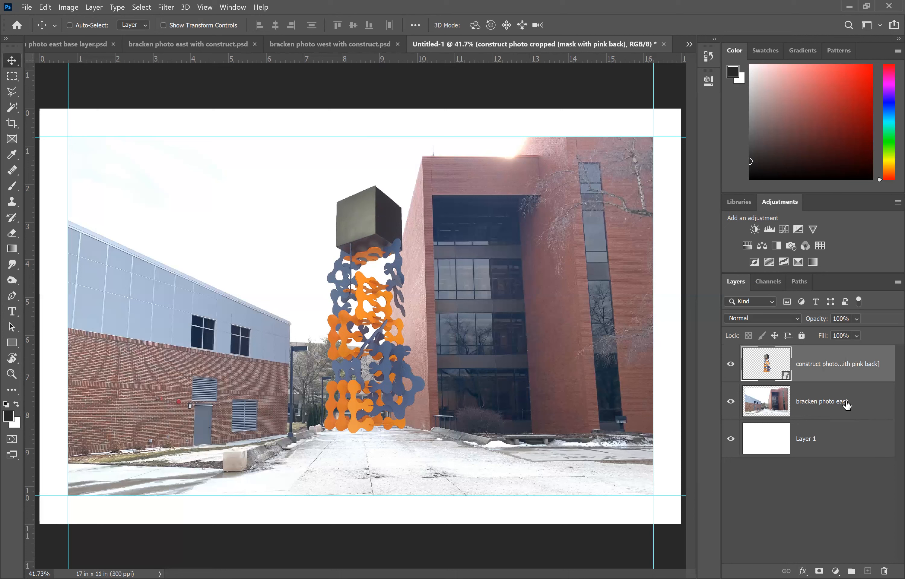
Step: Add a Hue/Saturation adjustment layer above the bracken photo east layer and lower its saturation to partly desaturate the photo
{"action": "left_click", "coordinate": [828, 407]}
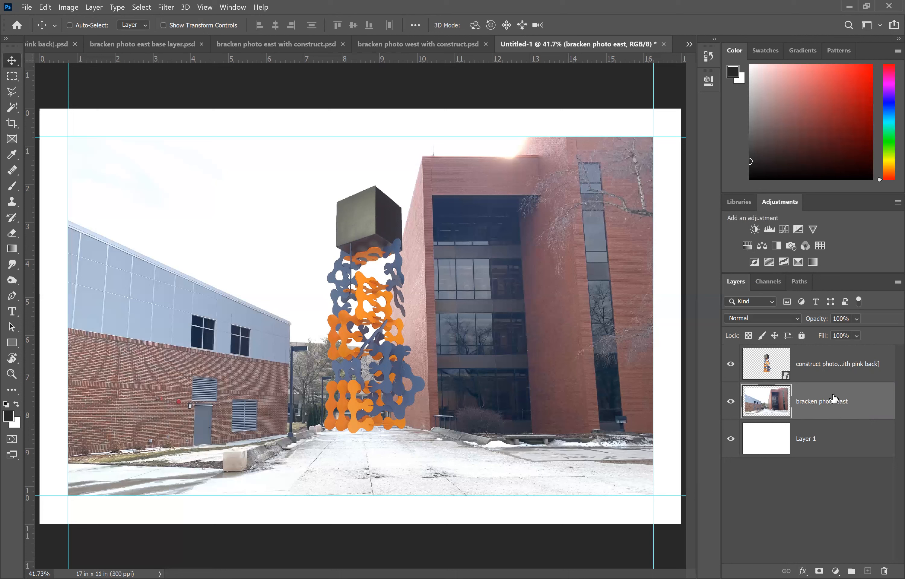
{"action": "left_click", "coordinate": [747, 245]}
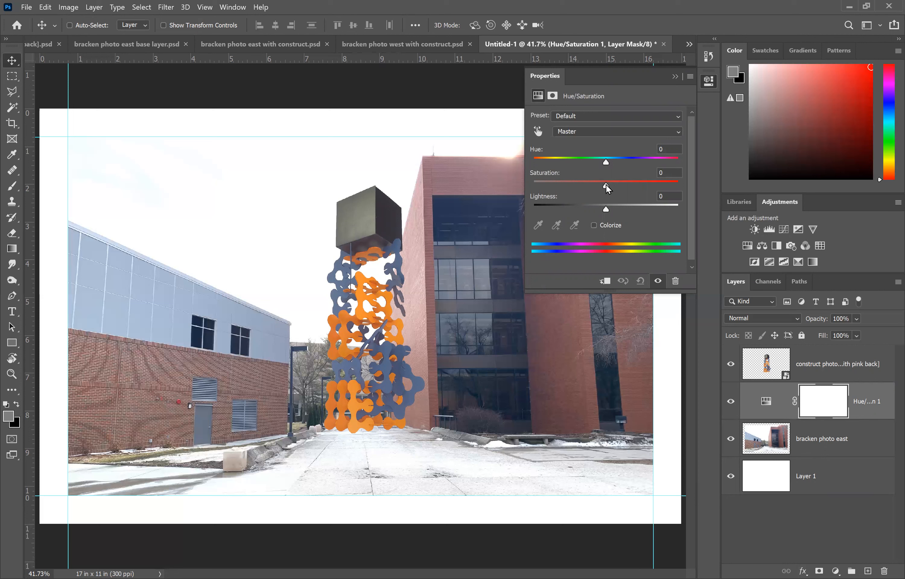
{"action": "left_click_drag", "start_coordinate": [606, 188], "coordinate": [499, 181]}
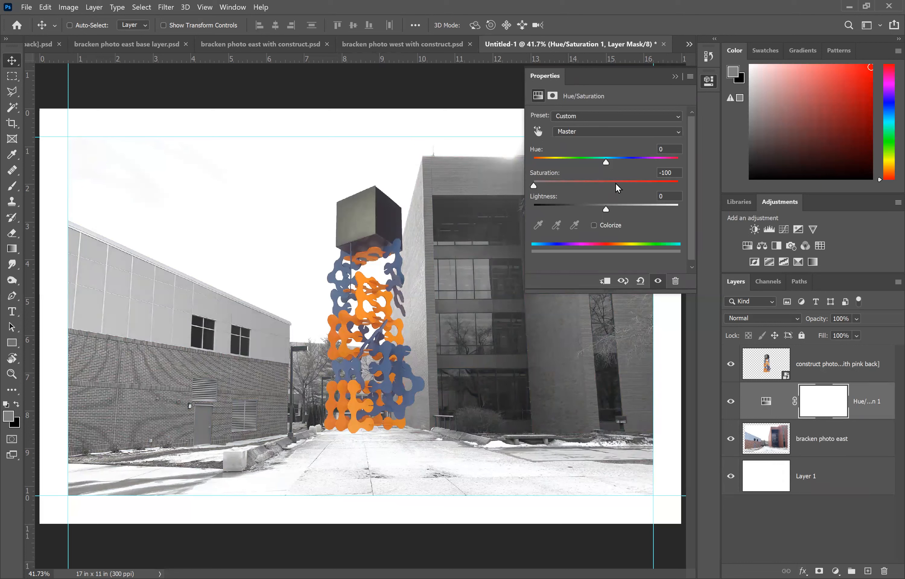
{"action": "left_click", "coordinate": [677, 173]}
{"action": "type", "text": "-"}
{"action": "left_click", "coordinate": [676, 78]}
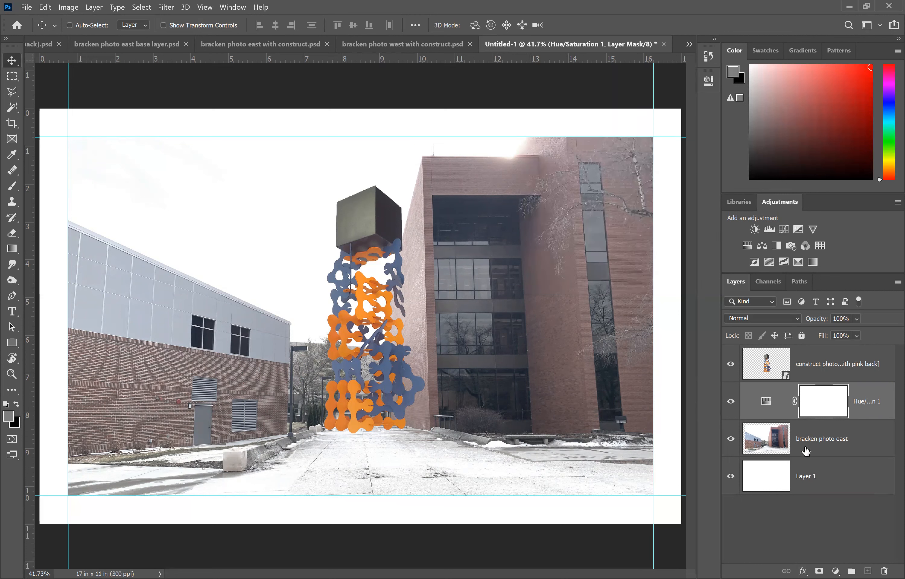
Step: Select the bracken photo east layer and toggle the Hue/Saturation layer's visibility to compare the photo
{"action": "left_click", "coordinate": [833, 446]}
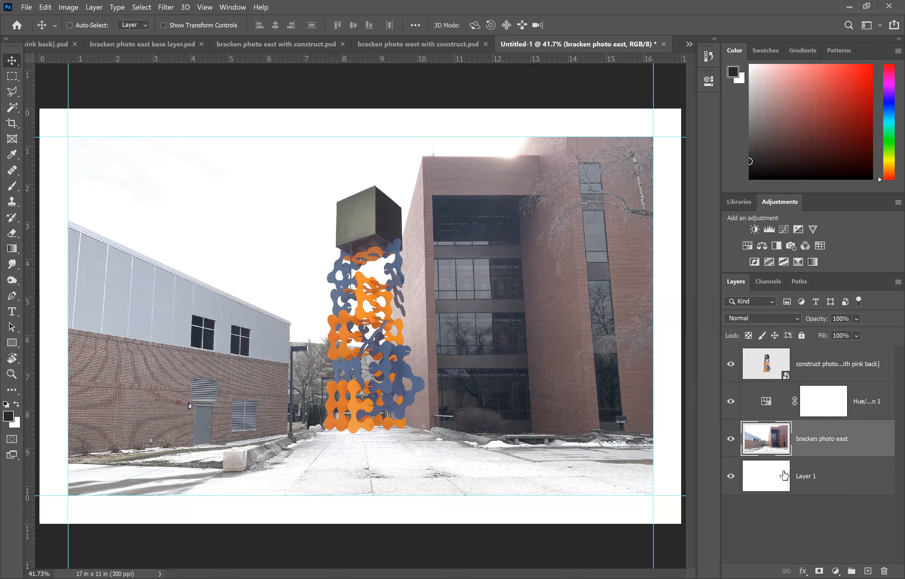
{"action": "left_click", "coordinate": [730, 402]}
{"action": "left_click", "coordinate": [729, 401]}
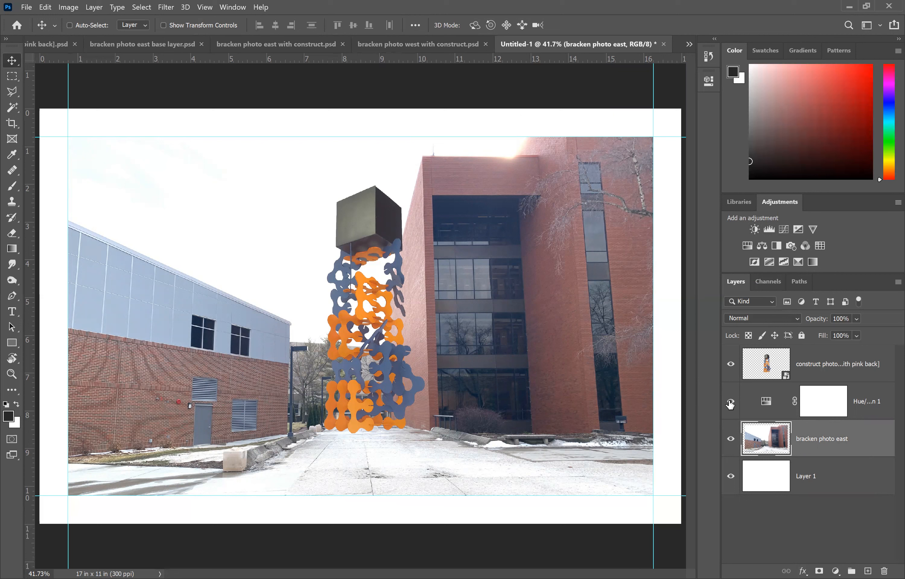